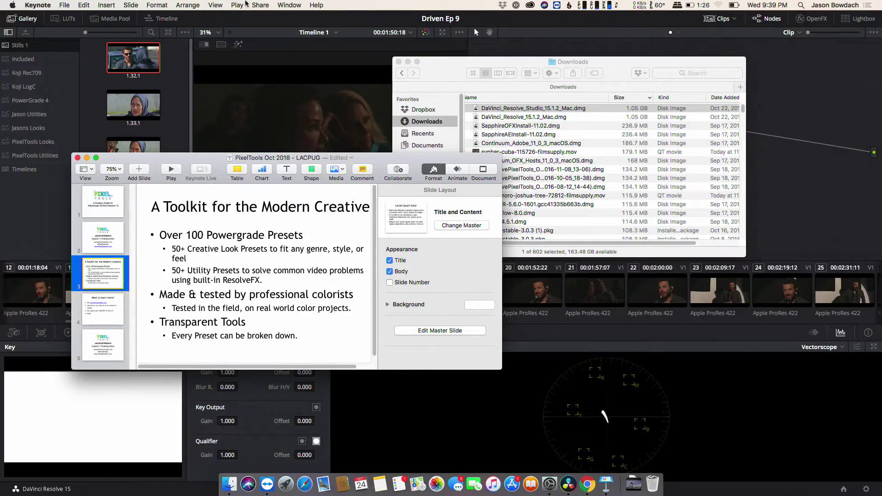
Switch to DaVinci Resolve and examine the PixelTools Looks album in the full gallery with the project stills area enlarged
click(274, 58)
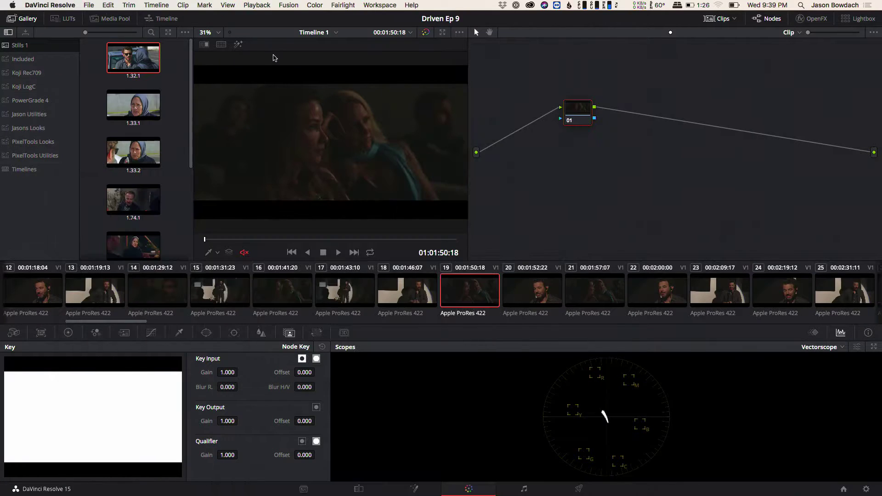
click(47, 139)
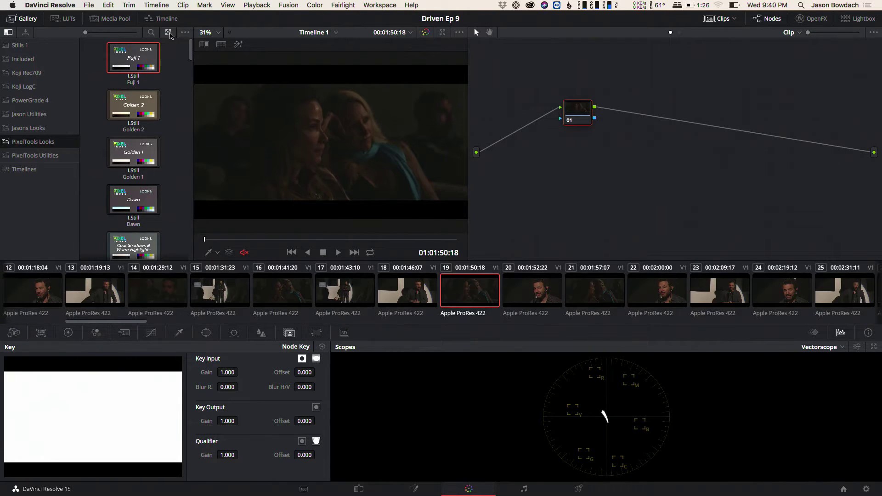
click(168, 33)
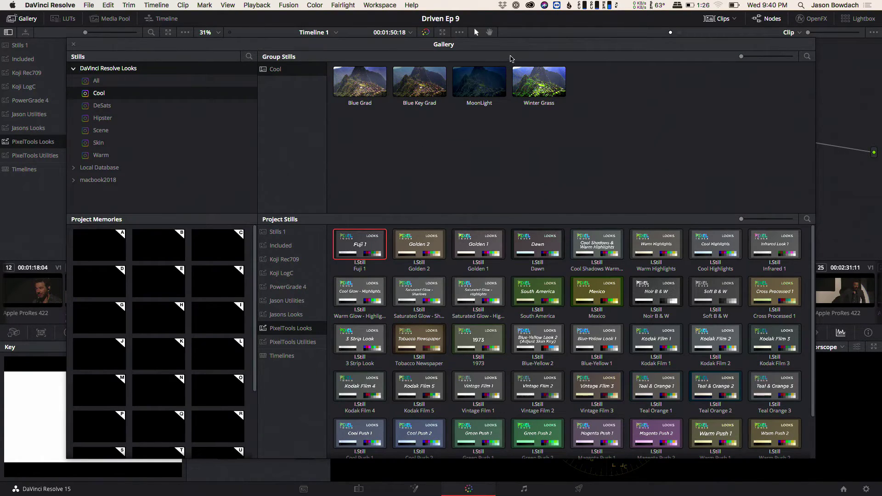
drag(494, 213, 498, 138)
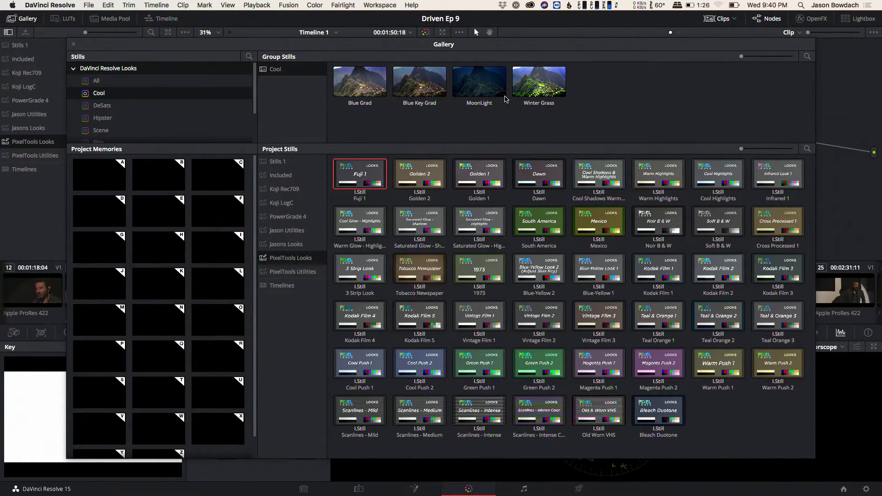
drag(464, 53, 462, 45)
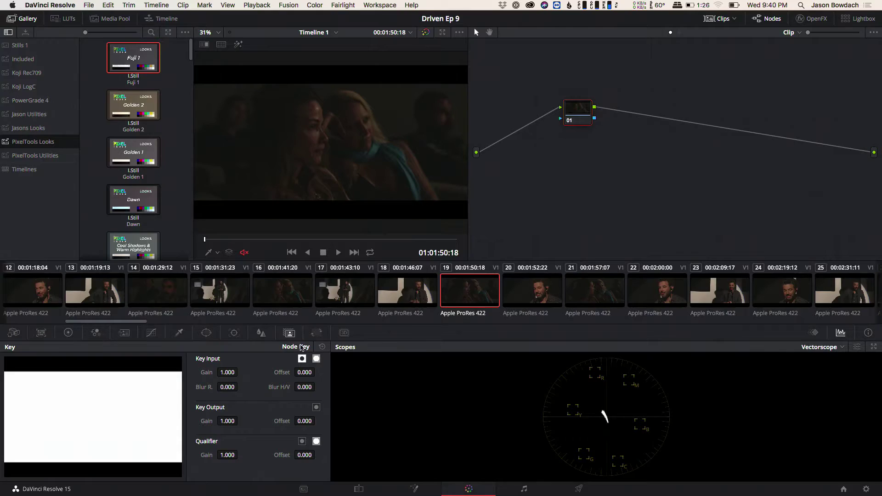
Show the Motion Effects controls and go to clip 47 at 00:04:20:12 in the timeline
click(124, 333)
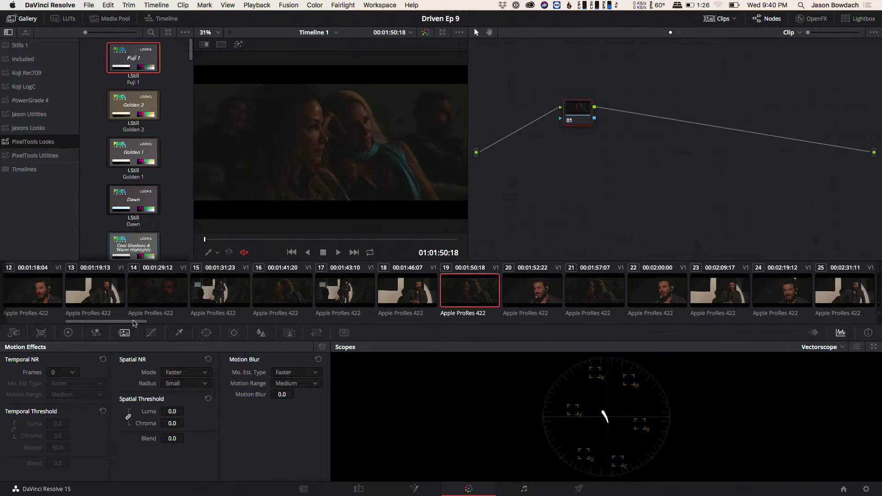
scroll(267, 290, down, 10)
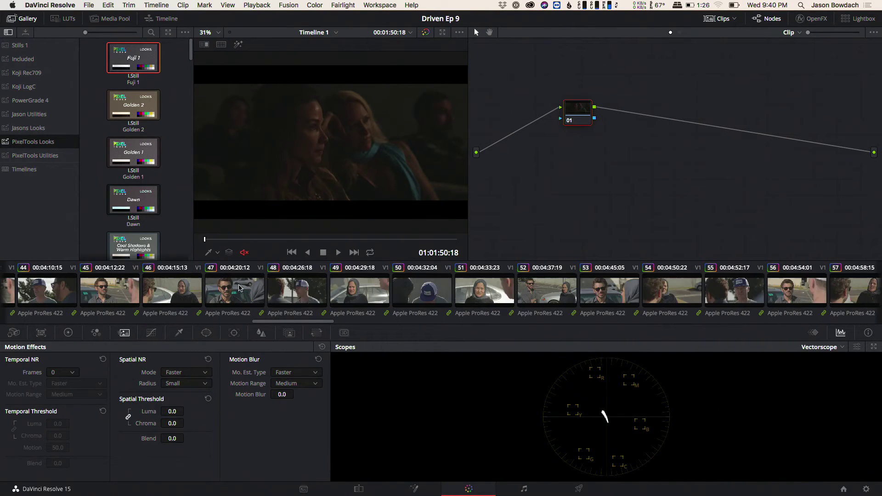
click(244, 296)
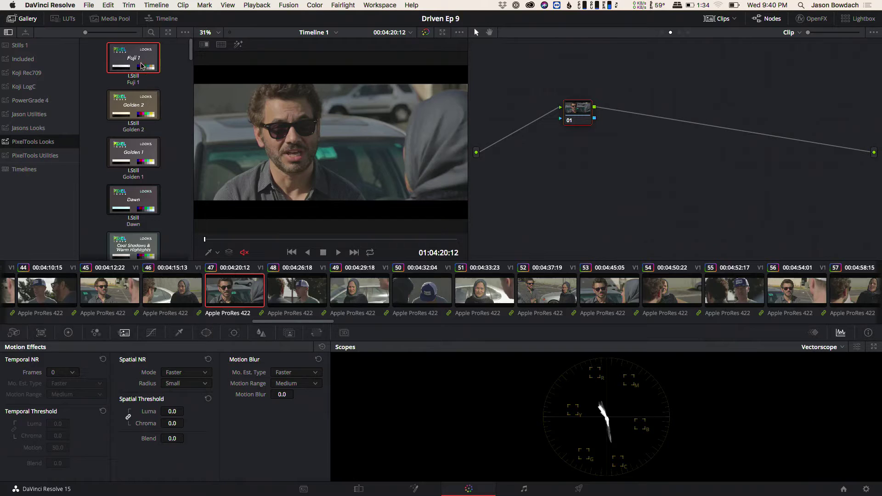
Append the Fuji 1 look as a node after node 01 of clip 47 and play the graded shot
drag(140, 64, 668, 119)
click(626, 153)
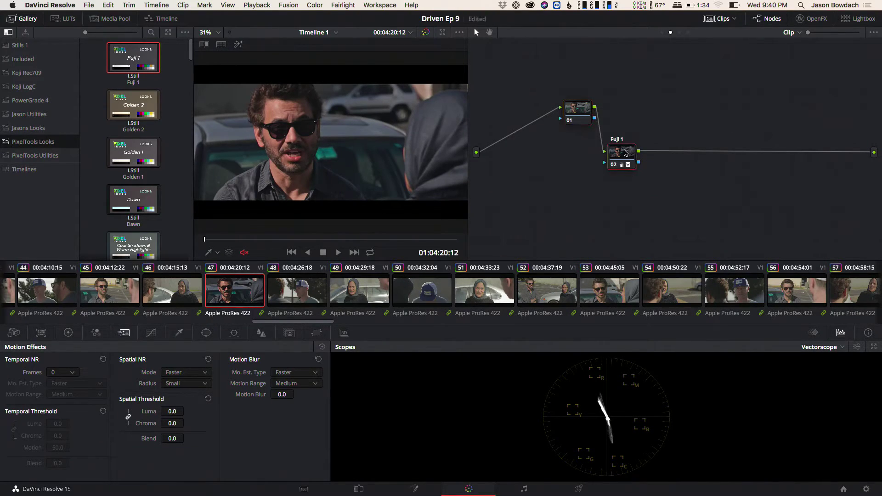
key(space)
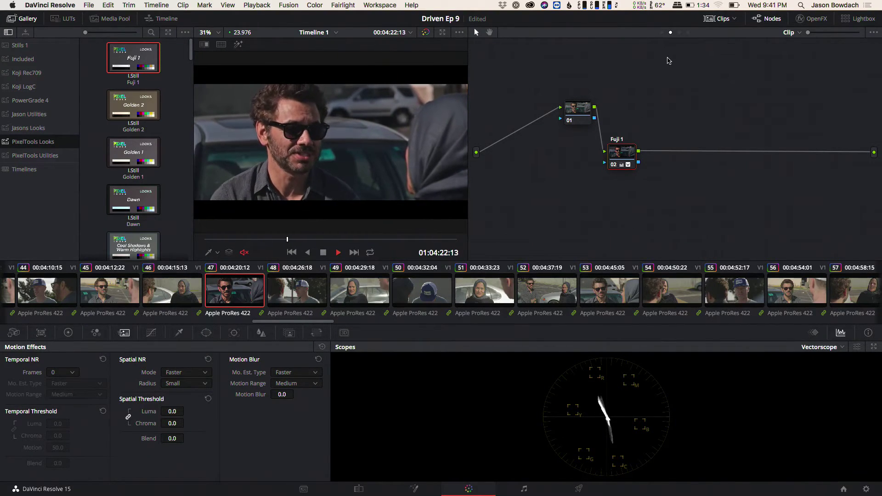
key(space)
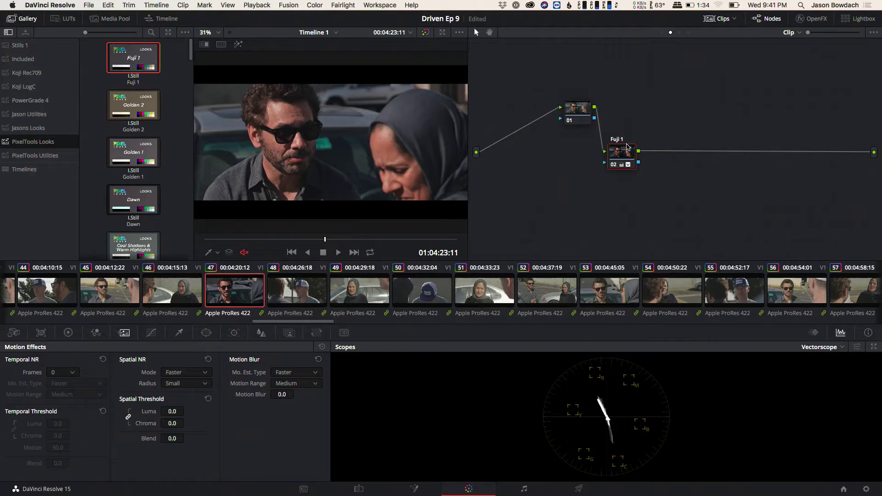
Examine the Fuji 1 node's custom, Hue Vs Hue and Hue Vs Sat curves and its list of corrections
mouse_move(626, 153)
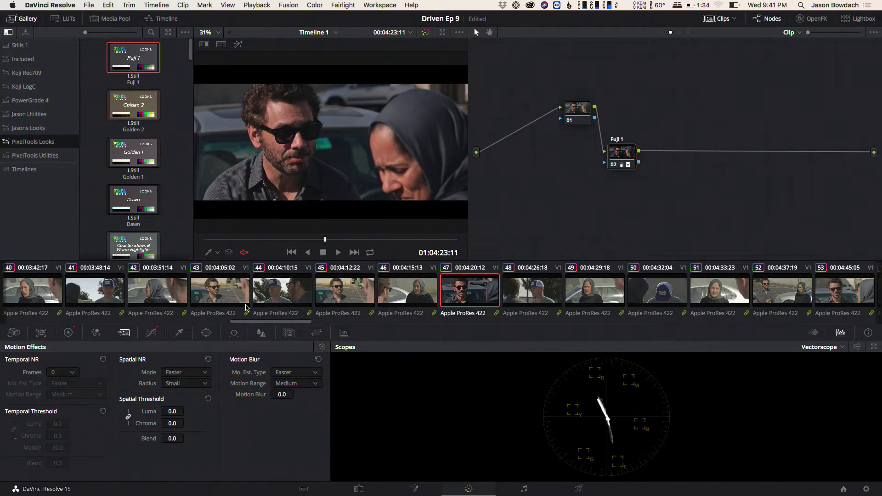
click(155, 333)
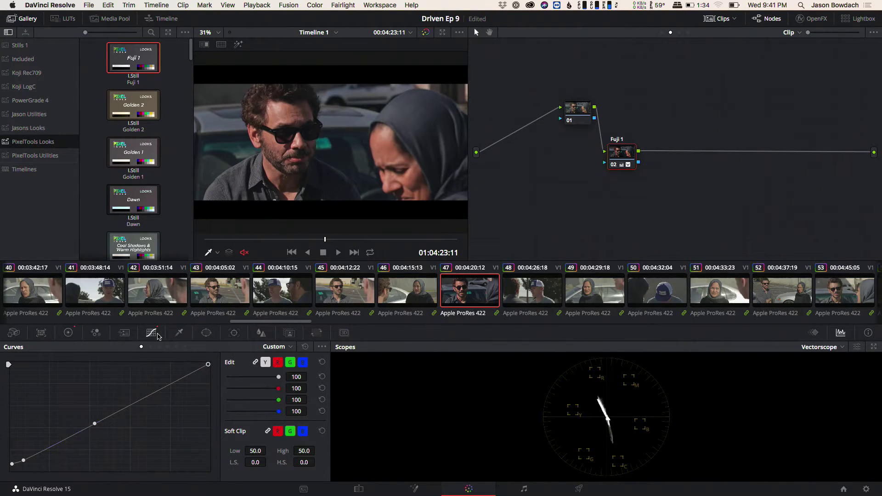
click(150, 347)
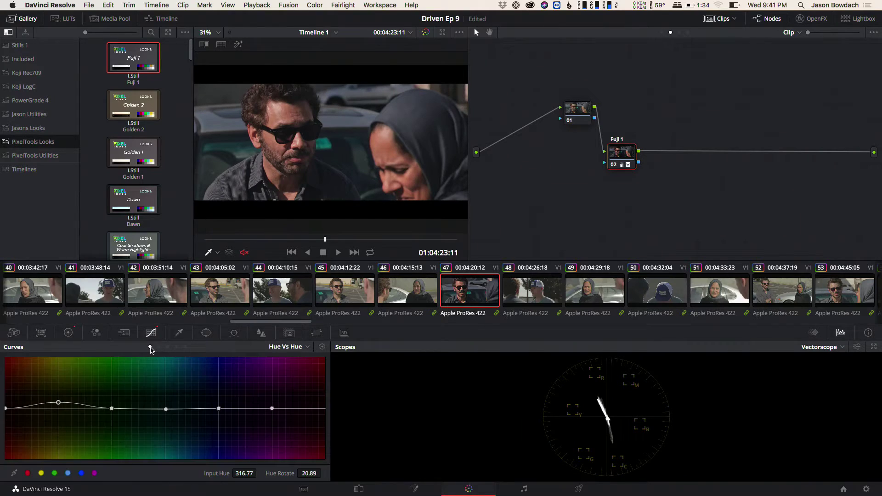
click(158, 347)
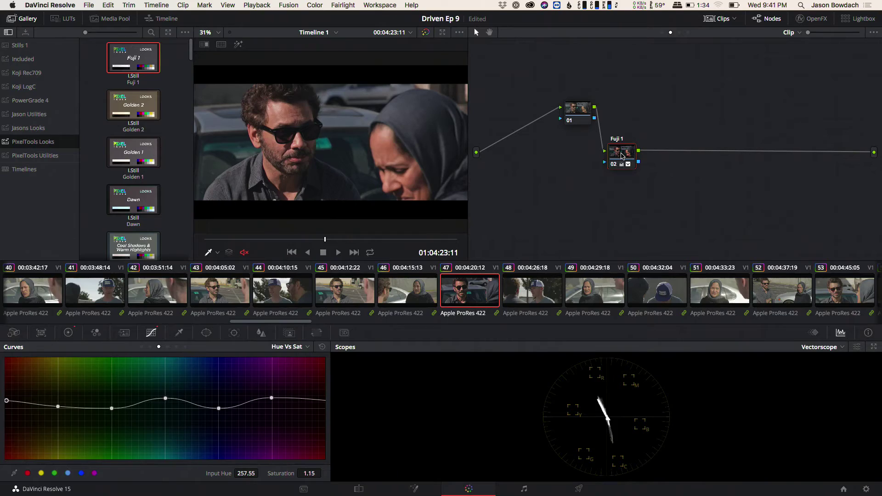
right_click(621, 156)
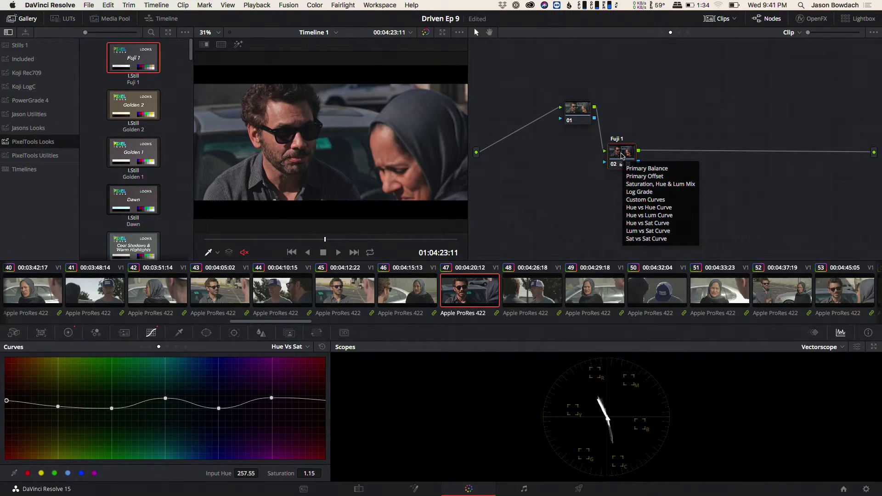
Remove the Fuji 1 node and append the Mexico look's node graph after node 01
click(175, 163)
scroll(175, 164, down, 5)
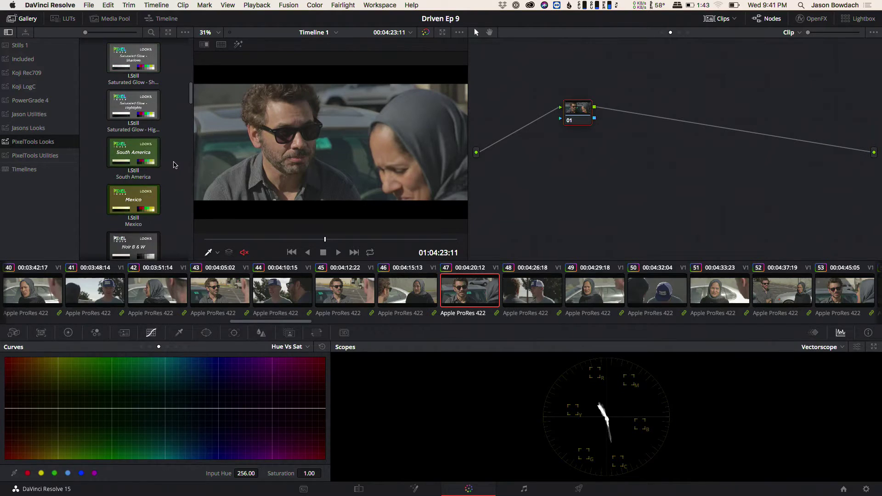
scroll(174, 164, down, 3)
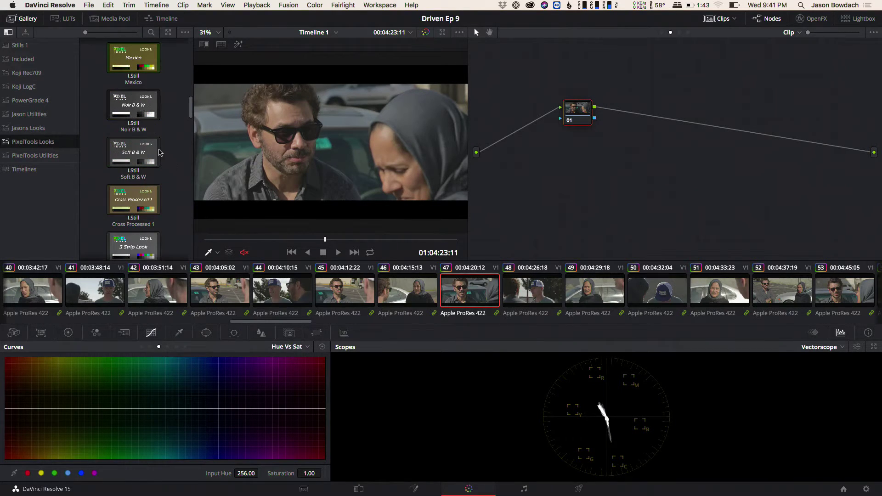
click(133, 61)
right_click(133, 61)
click(169, 91)
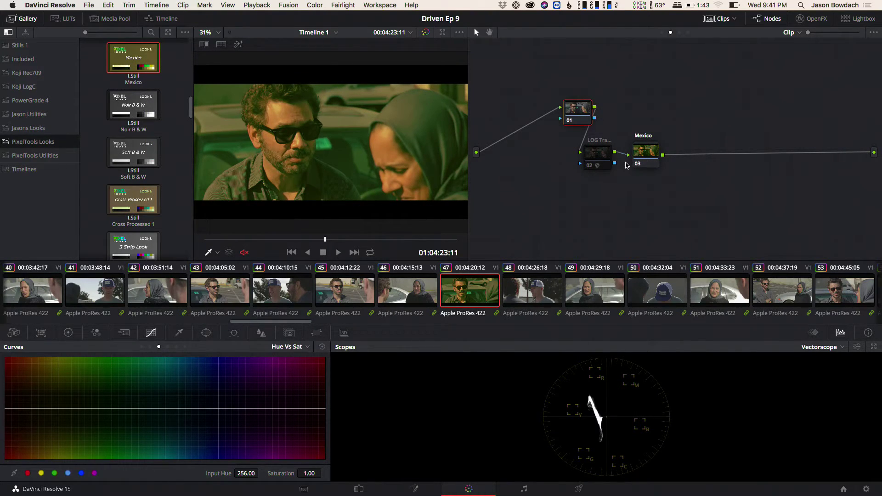
Line up the LOG transform and Mexico nodes beside node 01, then delete both
drag(685, 188, 634, 114)
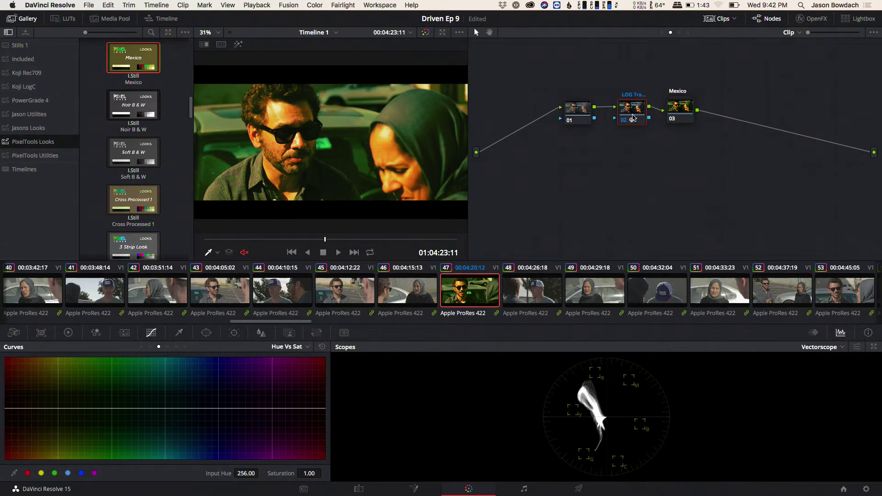
key(Delete)
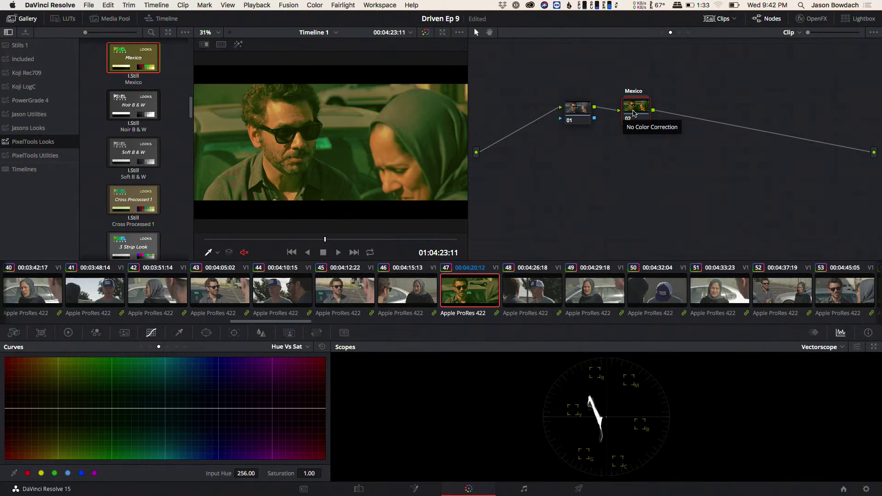
key(Delete)
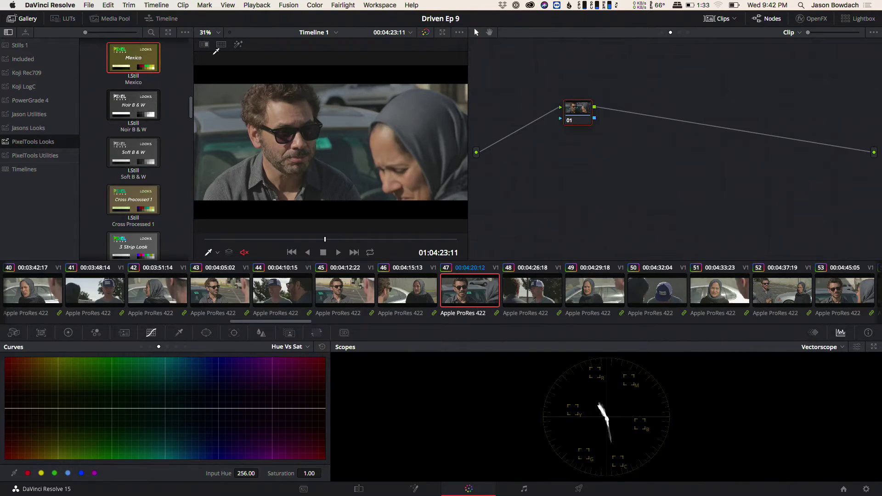
Select the gallery stills from Mexico through Kodak Film 1 and compare them on the shot in a Selected Stills split screen
scroll(179, 107, up, 5)
drag(192, 88, 183, 162)
shift+click(146, 194)
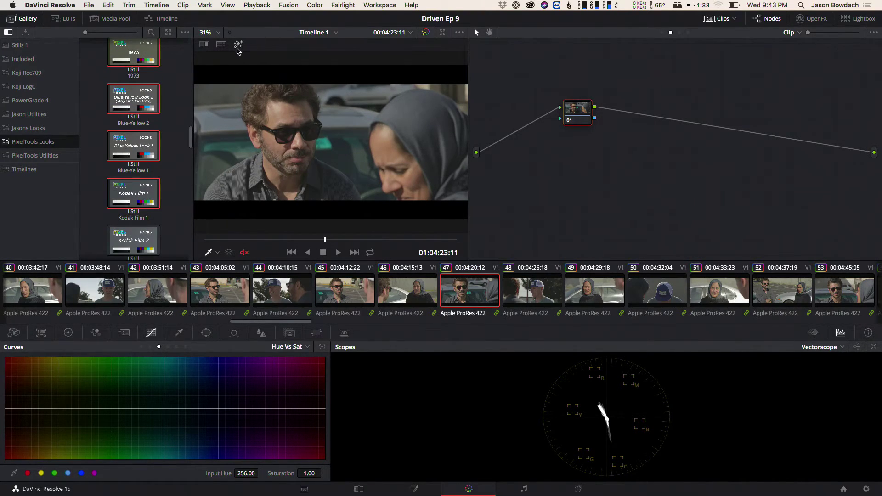
click(221, 45)
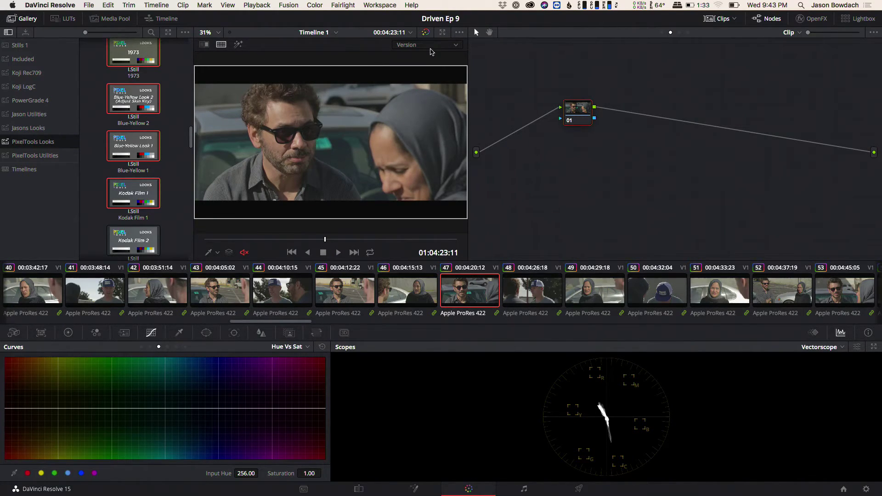
click(432, 46)
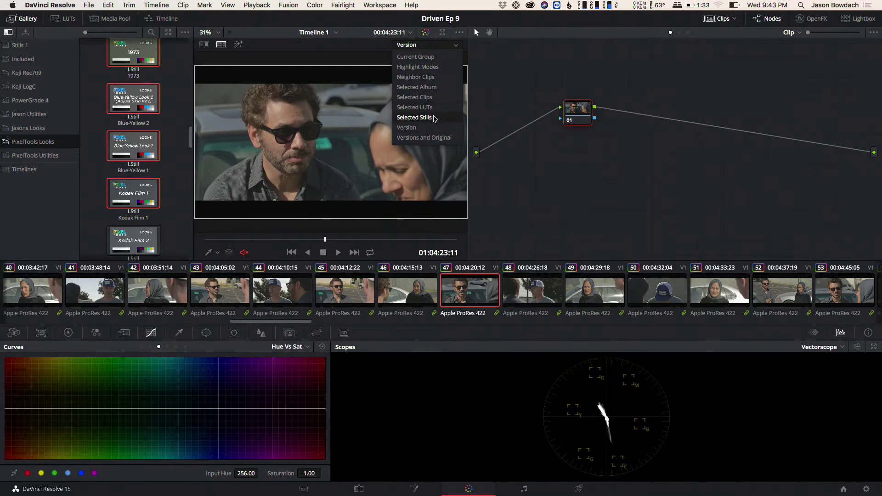
click(414, 118)
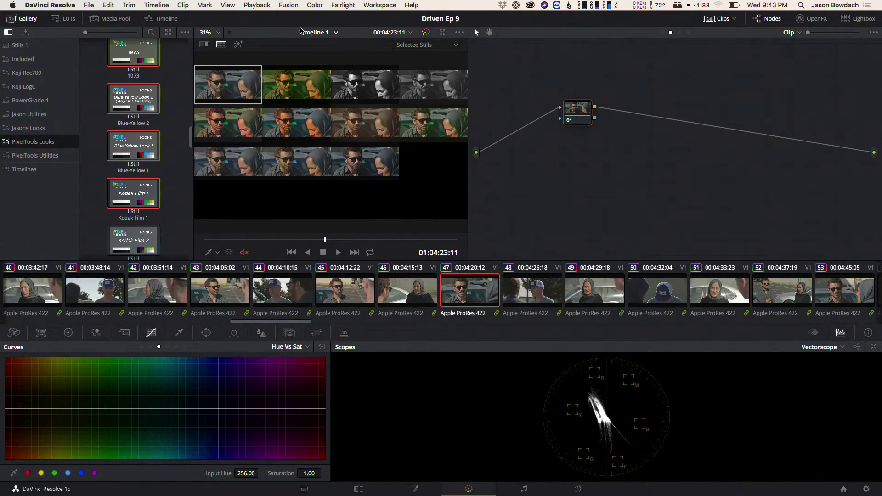
Play the split-screen look comparison full screen into clip 50, then stop and return to the normal view
key(p)
key(space)
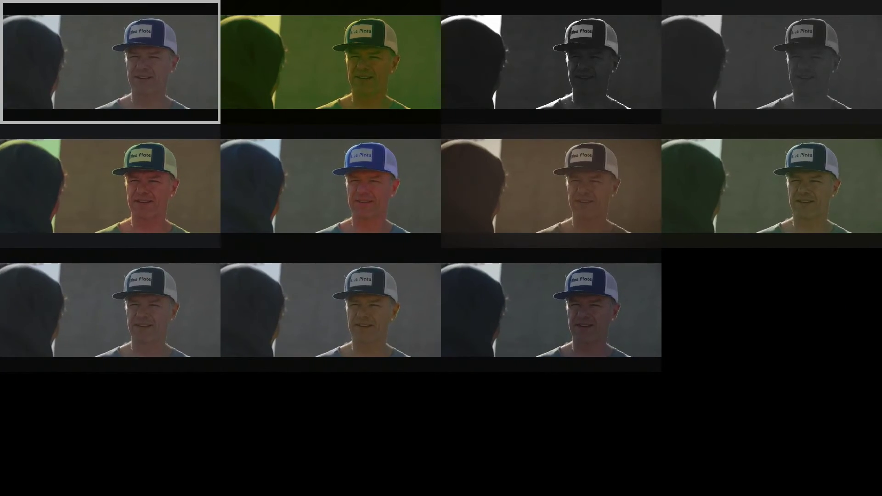
click(319, 164)
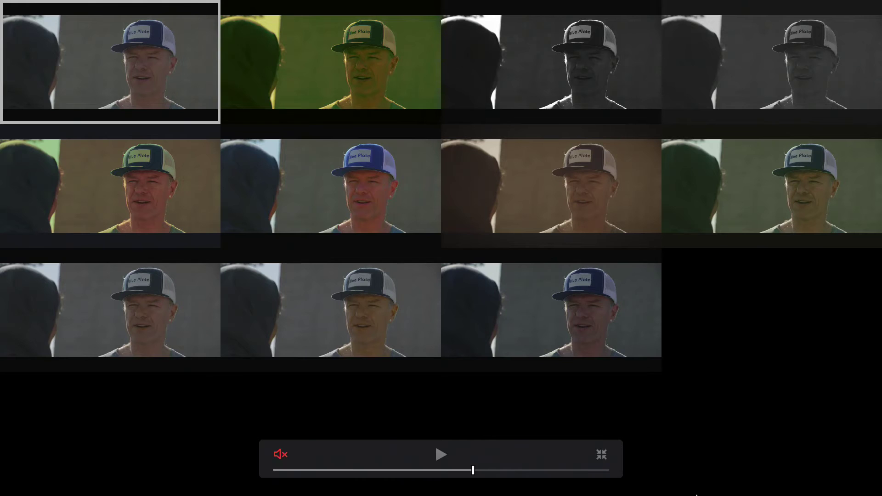
click(603, 456)
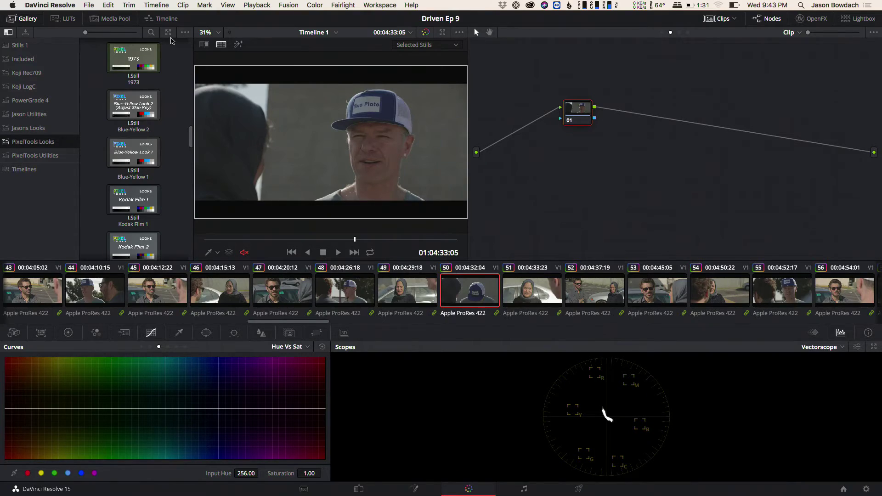
Browse the remaining looks in the album and switch to the PixelTools Utilities album
scroll(154, 142, down, 5)
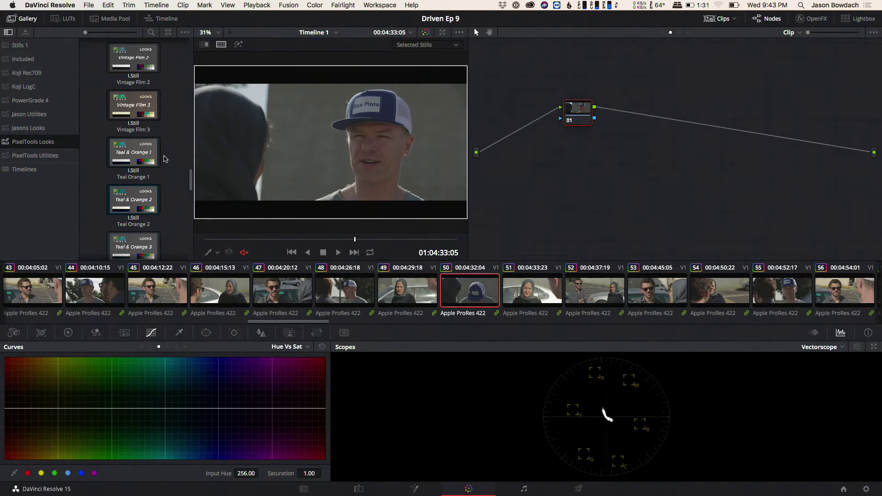
scroll(161, 163, down, 5)
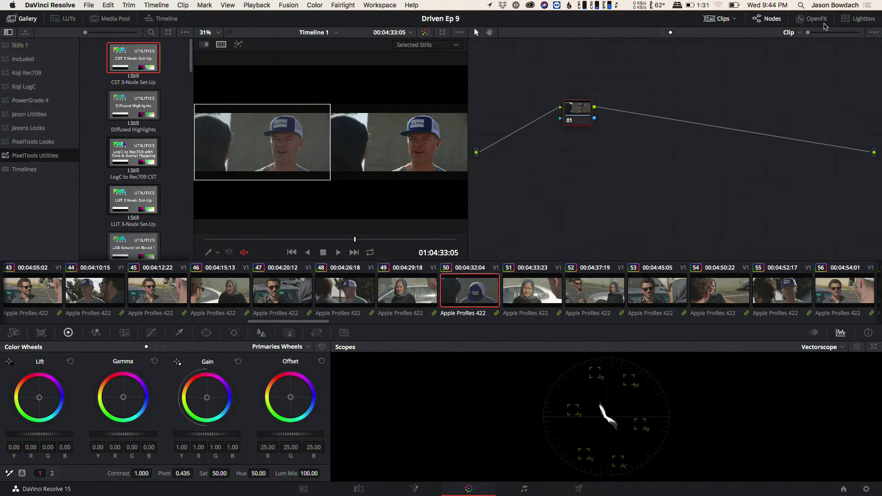
Open the OpenFX library and examine the available ResolveFX effects, from Blur and Color through Texture and Transform
click(814, 19)
scroll(816, 89, down, 15)
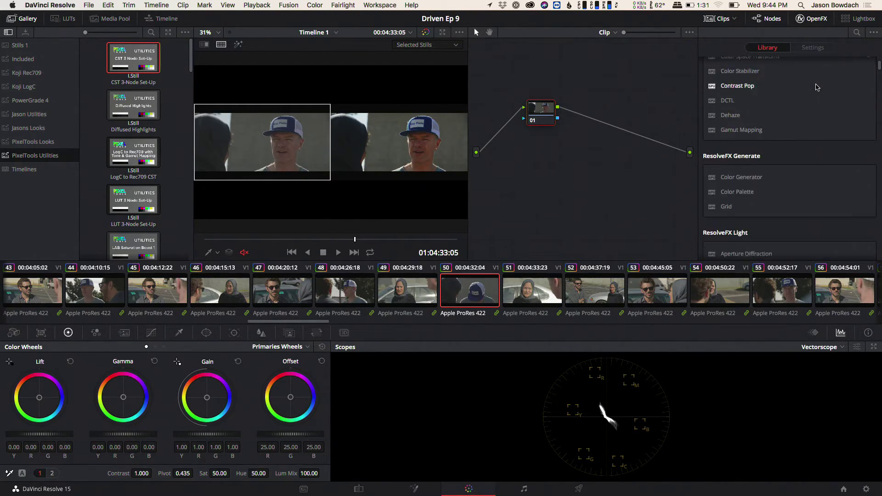
scroll(816, 95, down, 10)
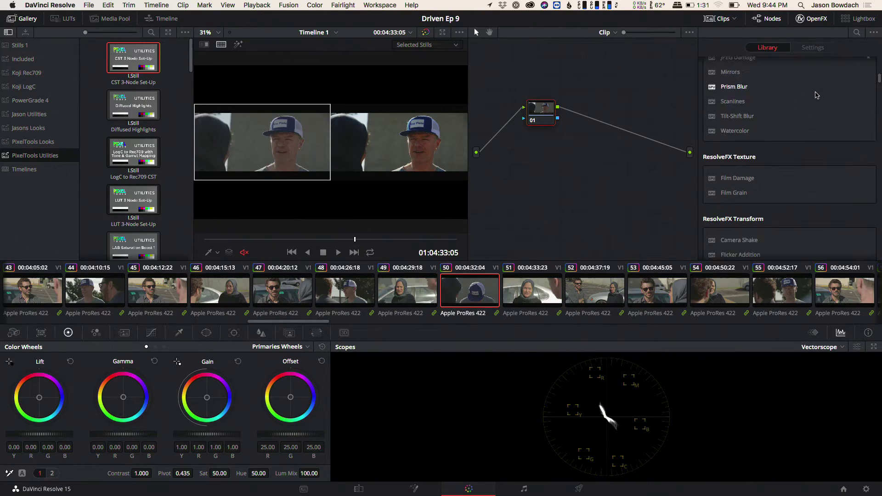
drag(879, 83, 878, 50)
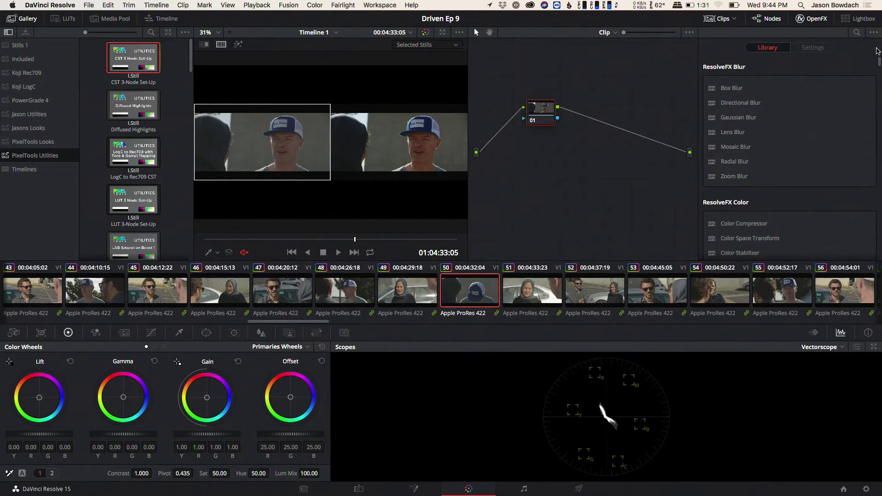
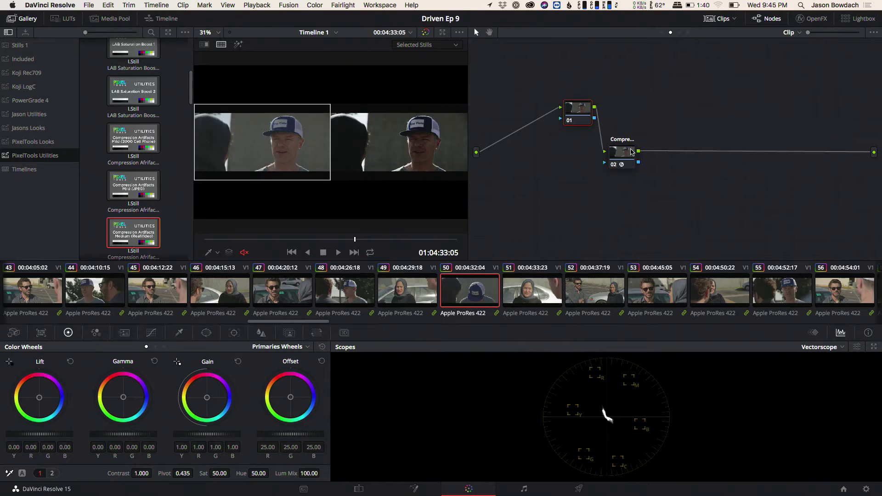
Examine the compression node's JPEG Damage settings, then view the shot full screen with the split screen turned off
click(827, 20)
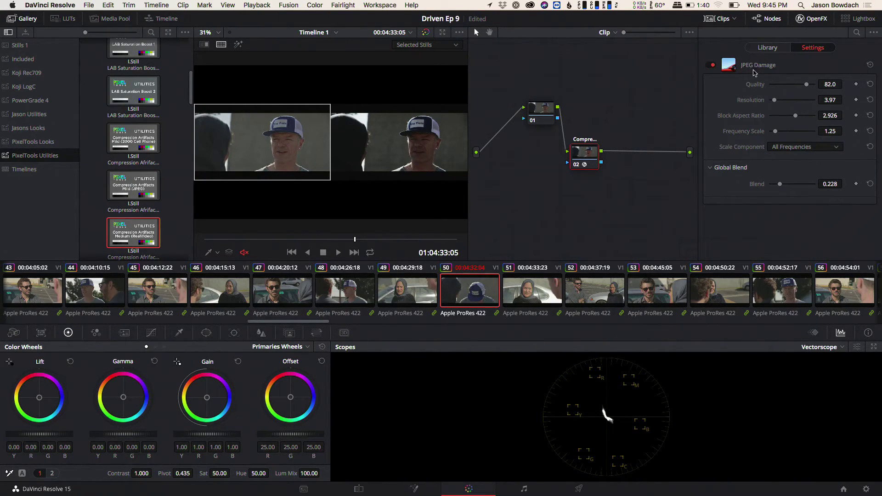
click(220, 44)
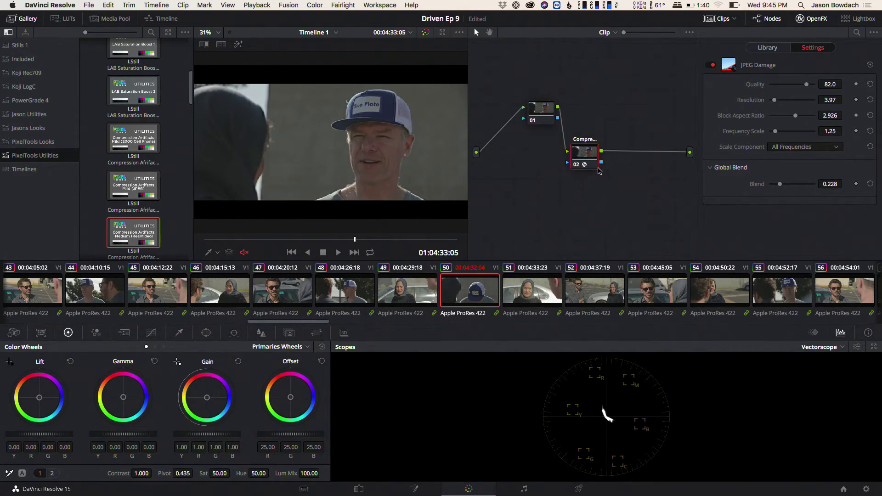
click(28, 19)
key(super+f)
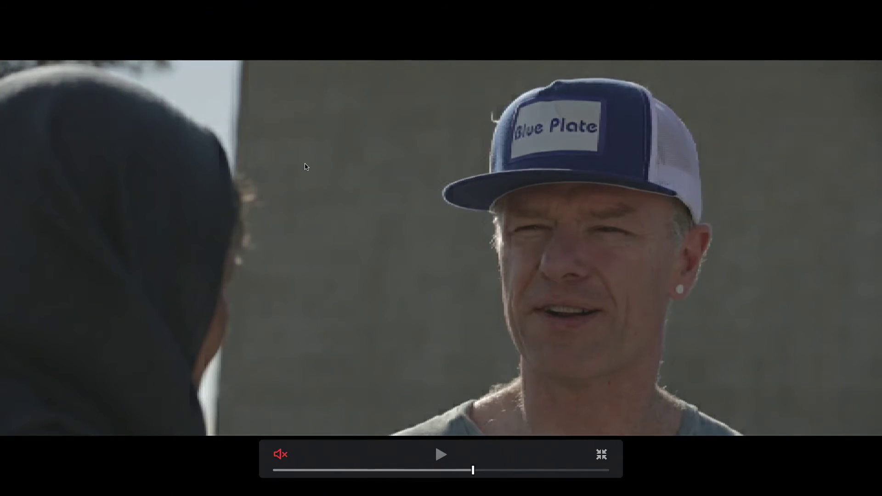
key(super+f)
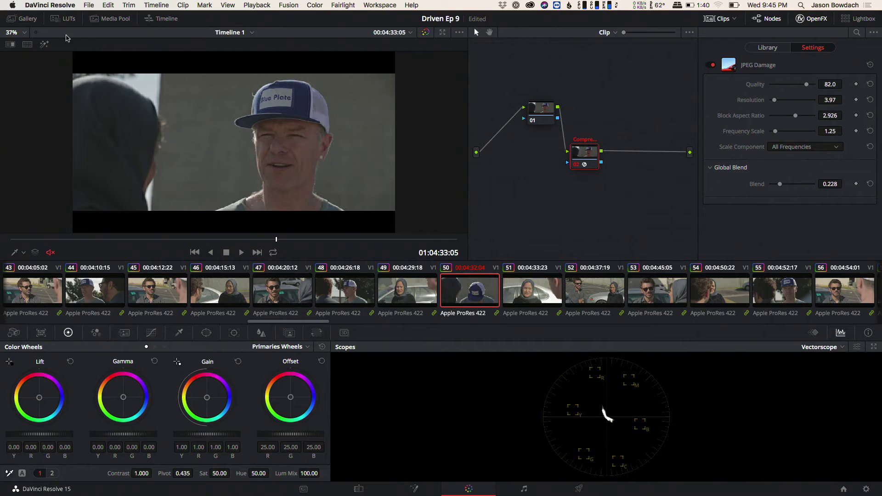
Reopen the gallery on the PixelTools Utilities album and enlarge its still thumbnails
click(25, 21)
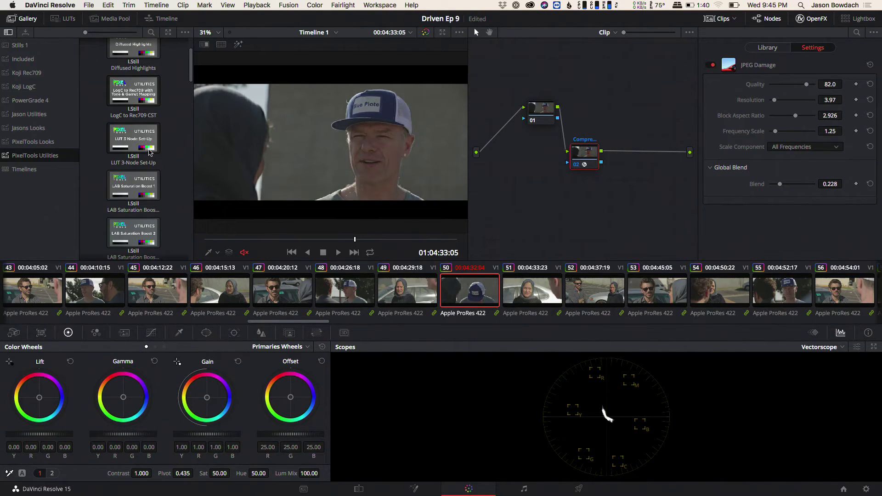
scroll(152, 152, down, 3)
scroll(191, 99, down, 1)
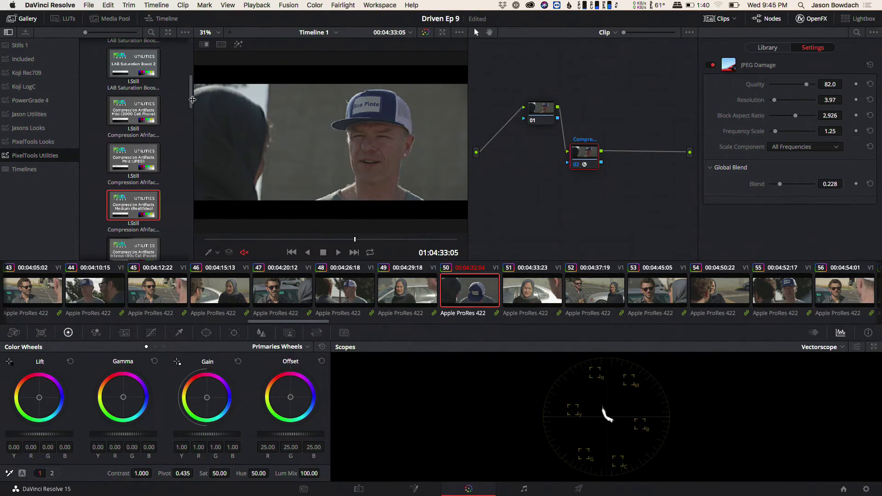
drag(102, 33, 98, 33)
scroll(154, 126, up, 3)
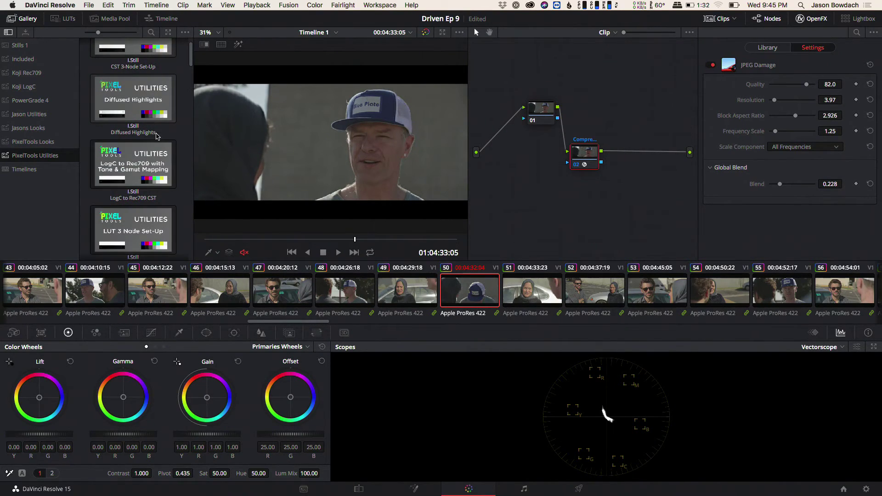
scroll(176, 91, down, 2)
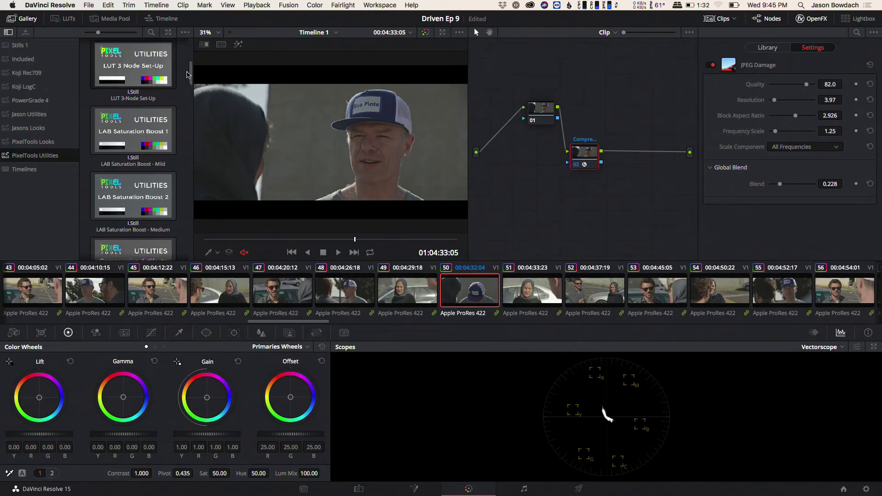
Review the Utilities album in the full Gallery window, then close it and widen the gallery beside the viewer
click(168, 32)
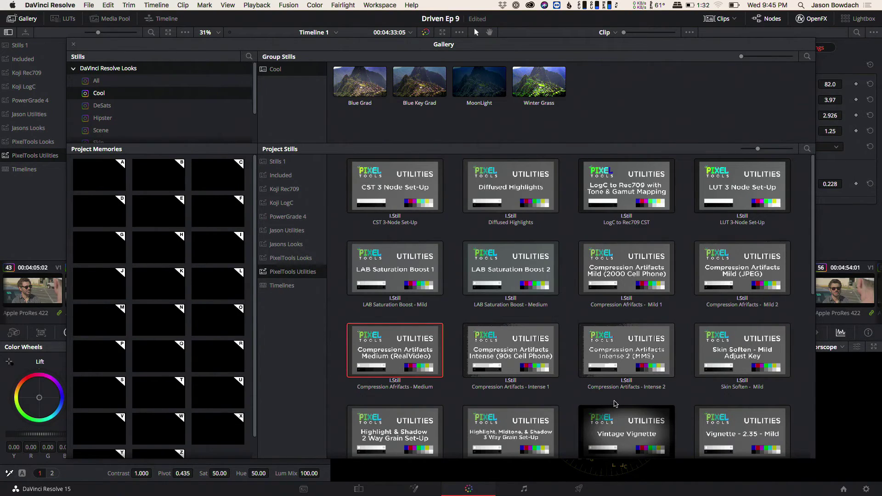
click(74, 44)
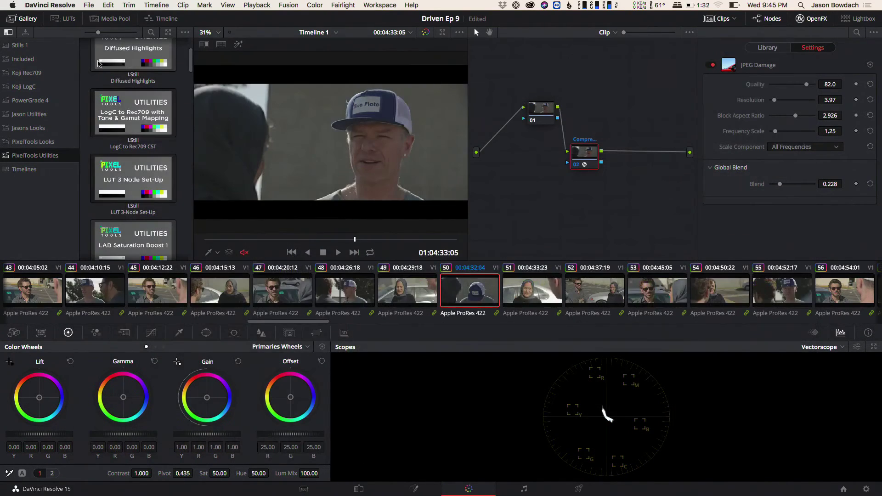
drag(192, 102, 232, 110)
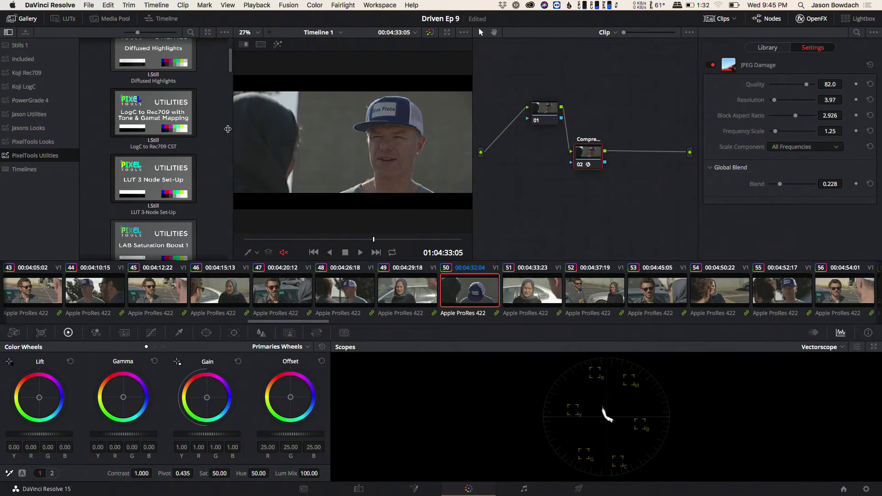
scroll(226, 150, up, 3)
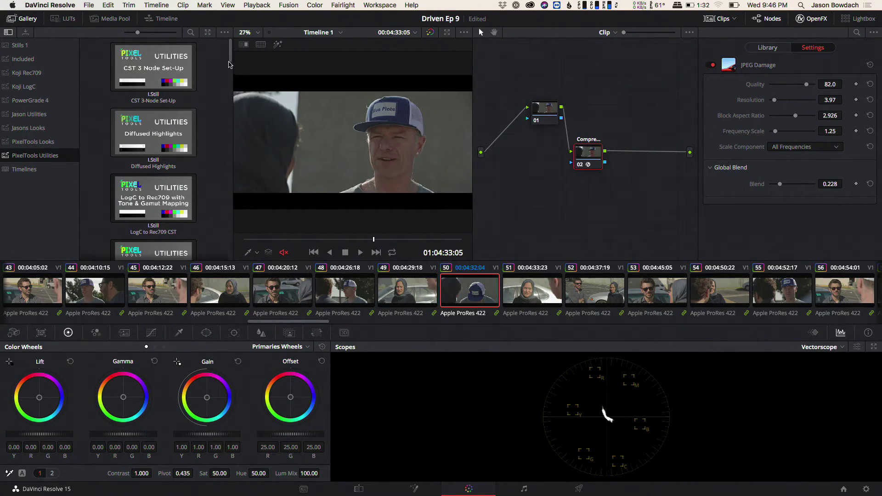
drag(230, 59, 234, 113)
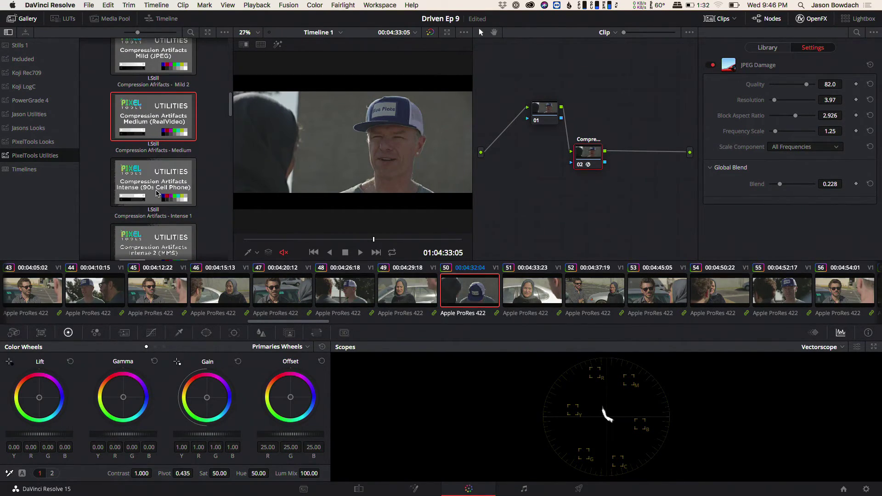
Replace the medium compression node after node 01 with the Compression Artifacts - Intense 1 (90s Cell Phone) still
drag(157, 192, 647, 152)
key(Delete)
drag(642, 210, 599, 125)
Play clip 50 from its start with the intense artifacts and set the JPEG Damage Blend to 0.612
key(space)
key(space)
click(428, 273)
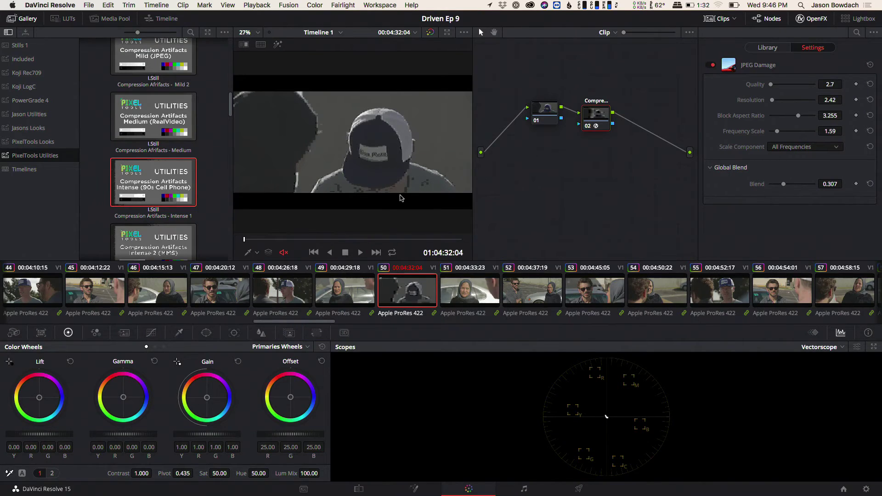
key(space)
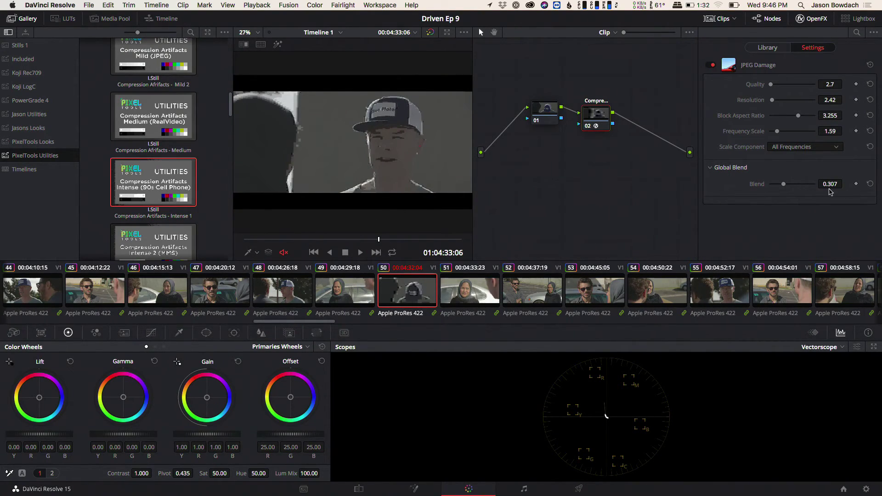
drag(784, 186, 797, 188)
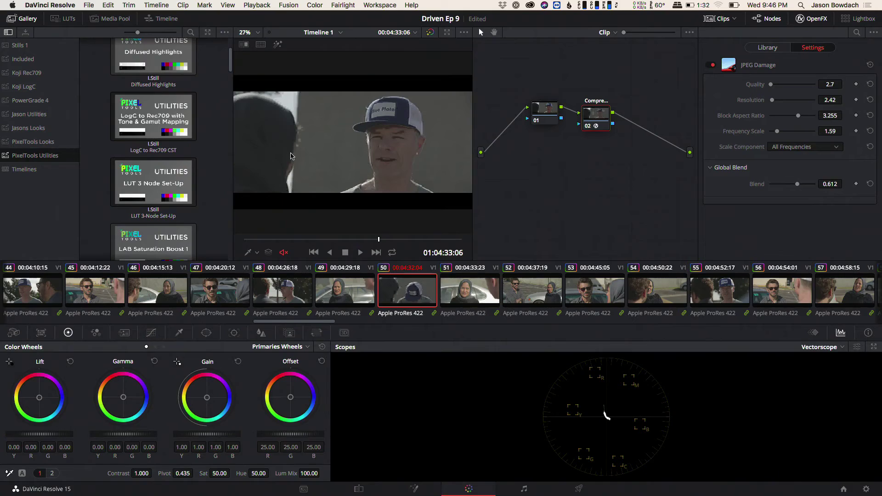
Delete the compression node and append the LAB Saturation Boost - Medium still after node 01
click(800, 18)
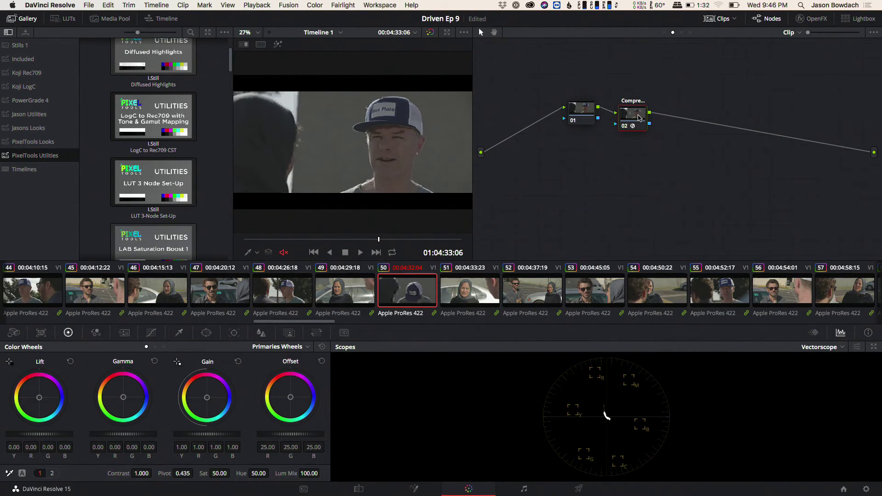
key(Delete)
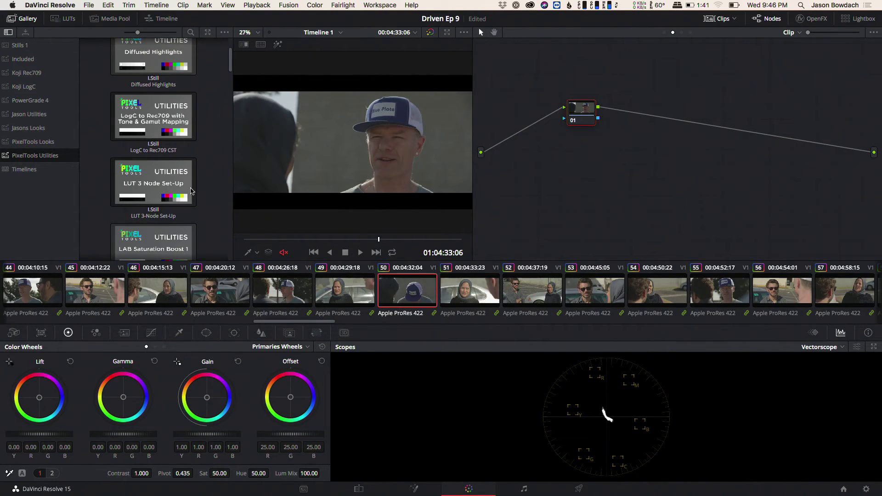
drag(231, 61, 228, 85)
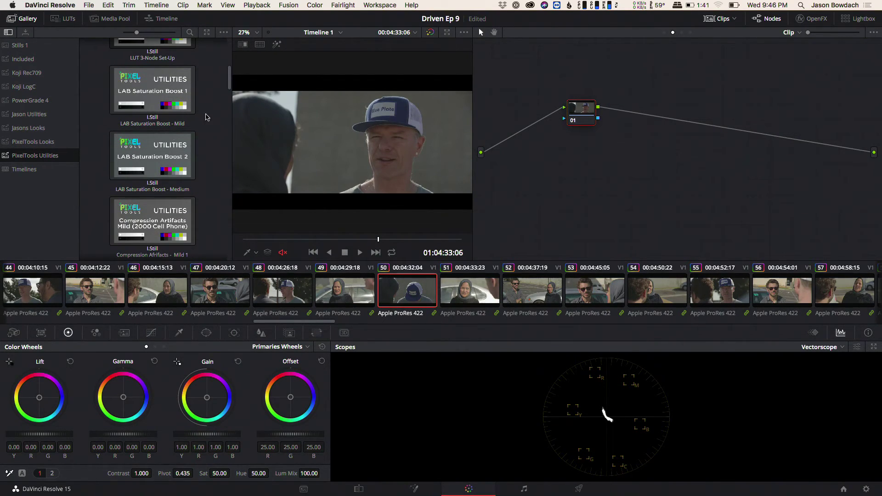
drag(167, 154, 652, 118)
click(633, 160)
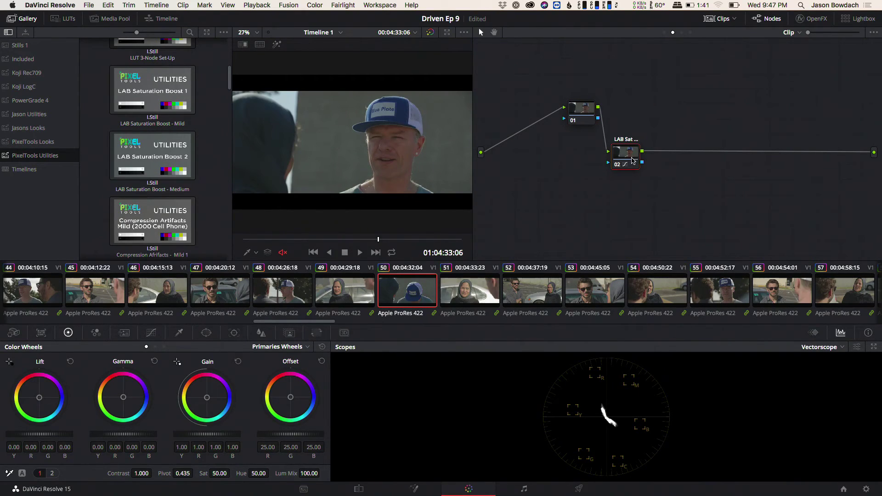
Append LAB Saturation Boost - Medium two more times and compare the shot full screen with the grades bypassed
drag(124, 174, 697, 156)
drag(163, 162, 739, 186)
key(super+f)
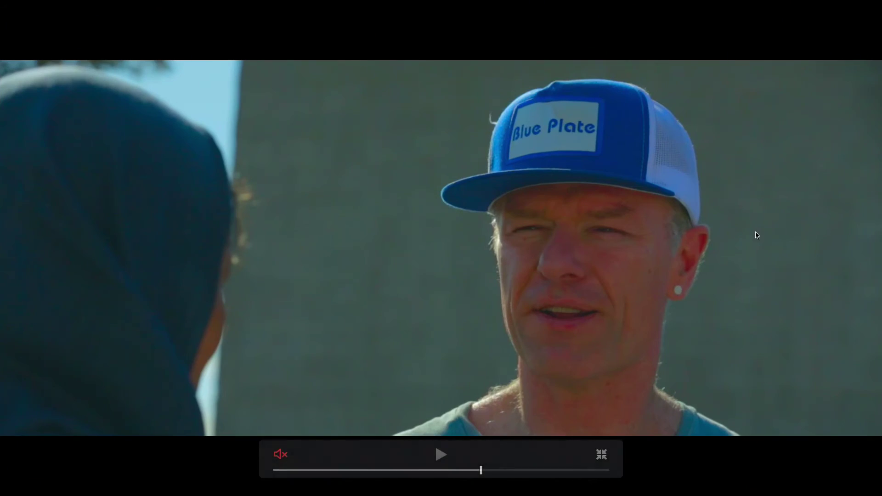
key(shift+d)
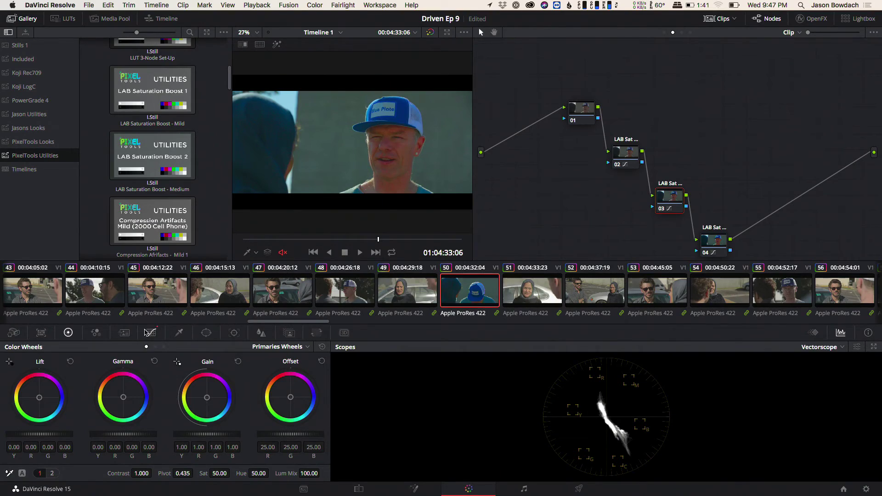
Show the Custom curves and examine them on the LAB saturation nodes 03 and 02
click(152, 333)
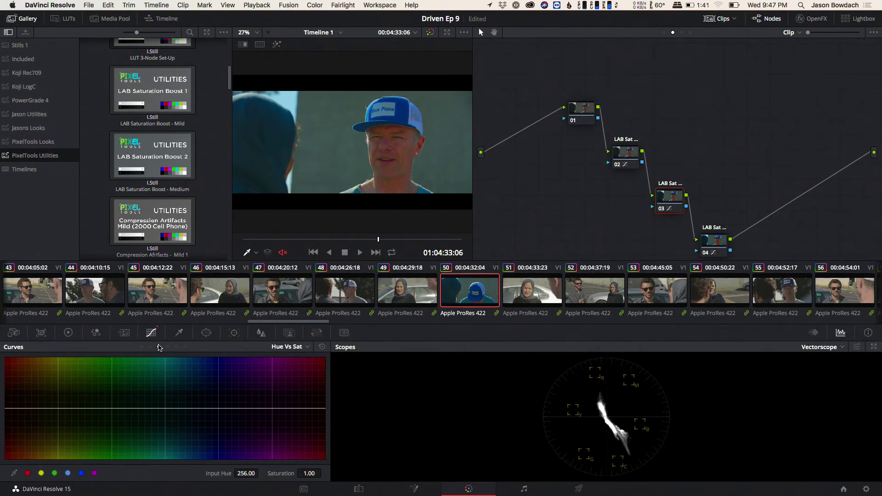
click(141, 347)
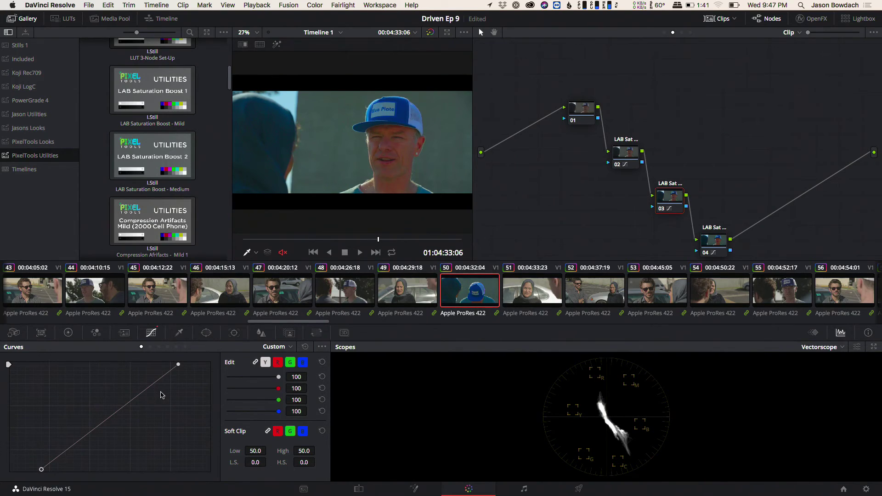
click(633, 152)
Delete all three LAB saturation nodes, leaving only node 01 in the clip's grade
drag(752, 257, 646, 189)
key(Delete)
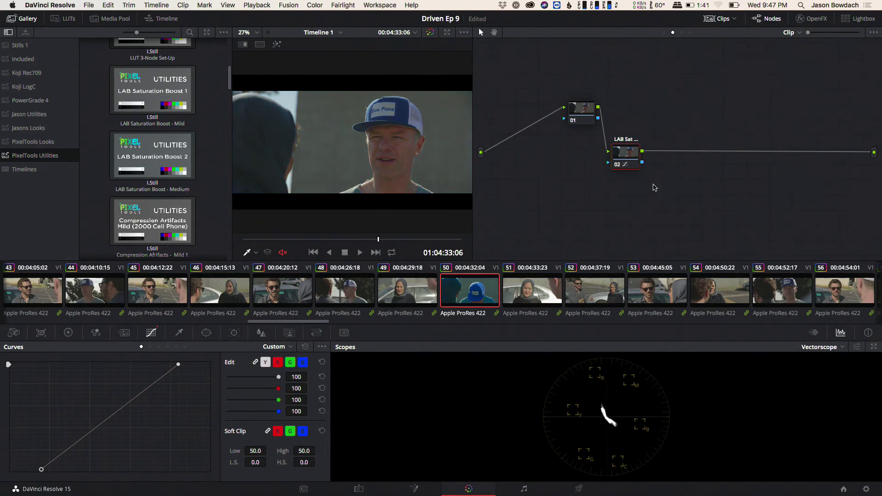
scroll(163, 195, down, 5)
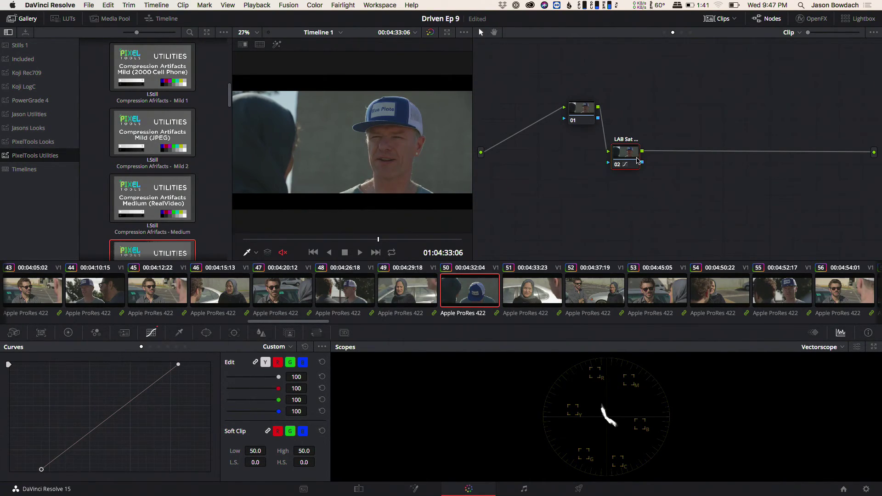
key(Delete)
Append the Cross Processed 1 and 3 Strip Look stills from the PixelTools Looks album after node 01
click(49, 143)
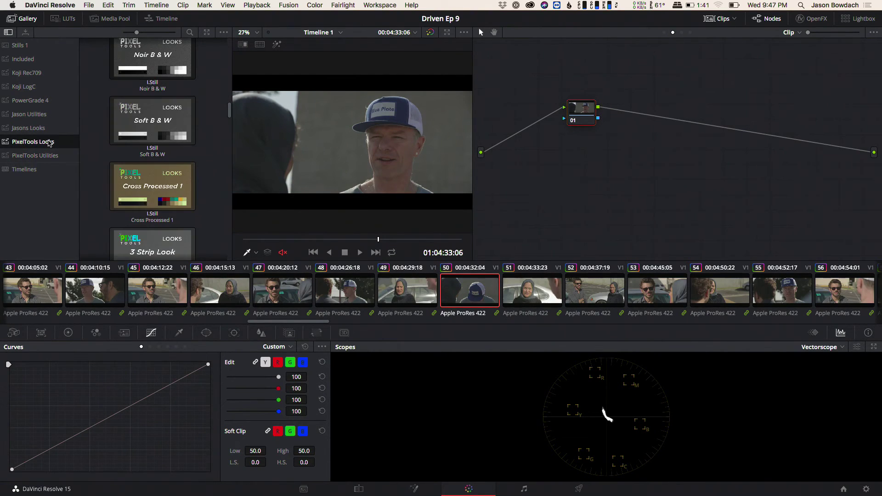
drag(163, 186, 656, 120)
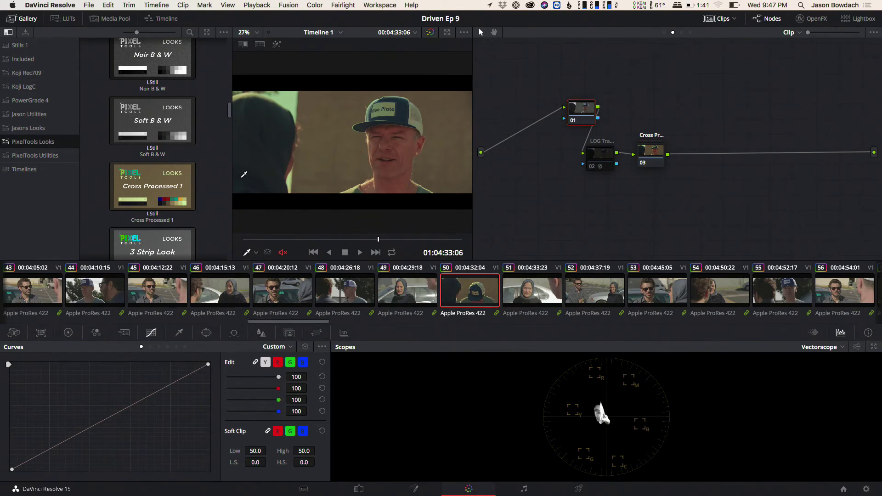
drag(164, 244, 739, 158)
Set the 3 Strip Look node's Key Output gain to 0.2
click(721, 194)
click(289, 333)
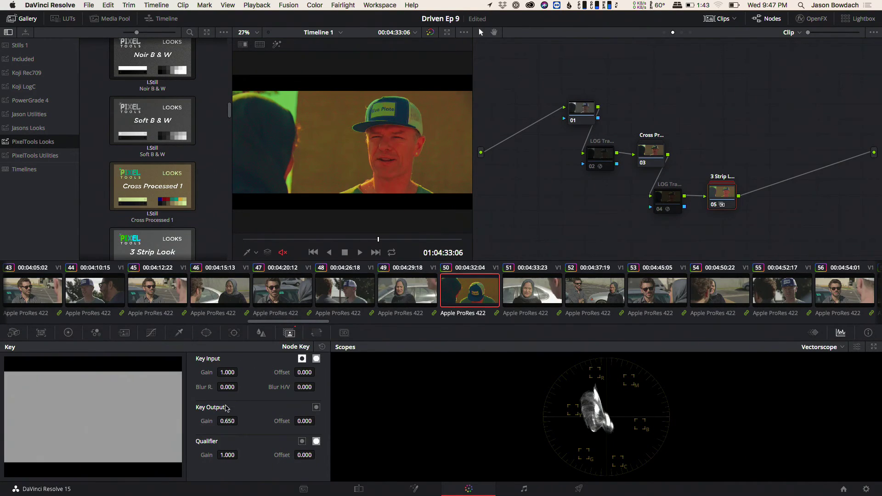
click(226, 421)
text(0.2)
key(Return)
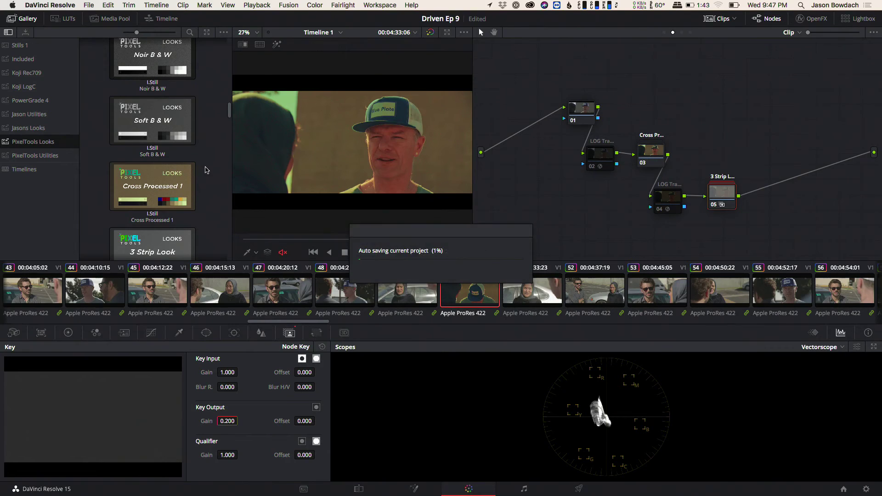
Append the Noir B & W look after the 3 Strip Look node and select its node
scroll(182, 232, down, 3)
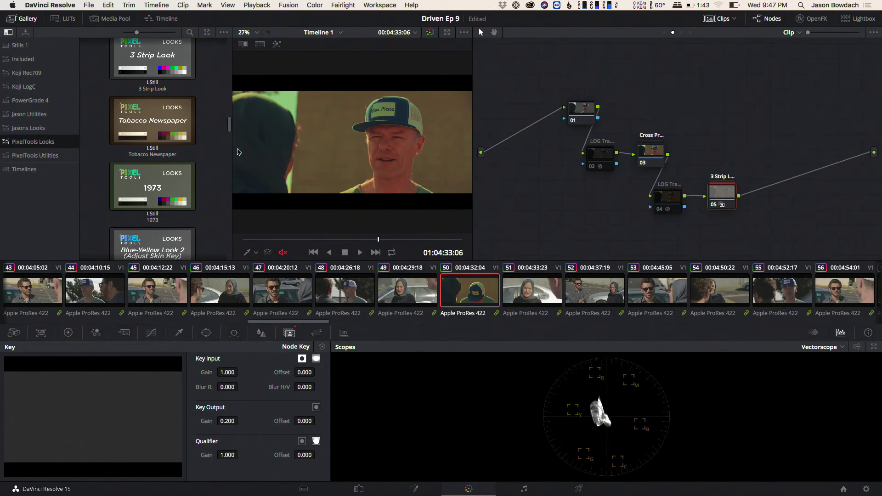
scroll(189, 181, up, 5)
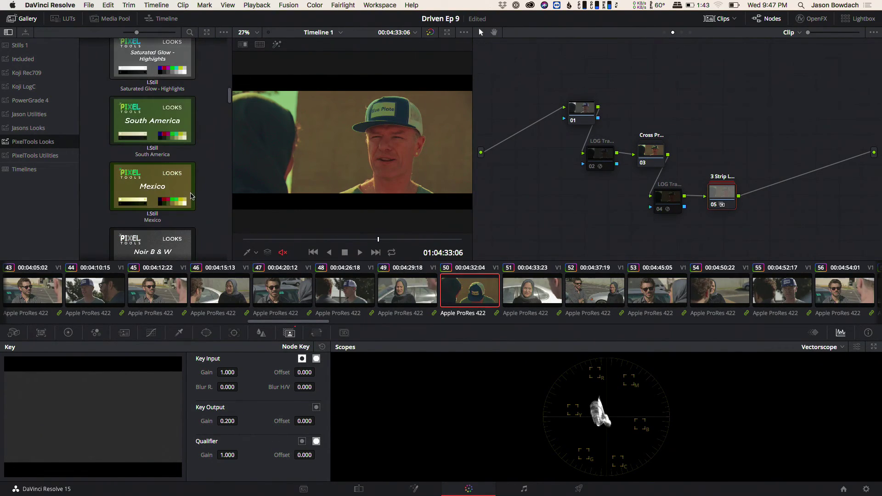
drag(179, 237, 788, 182)
click(795, 242)
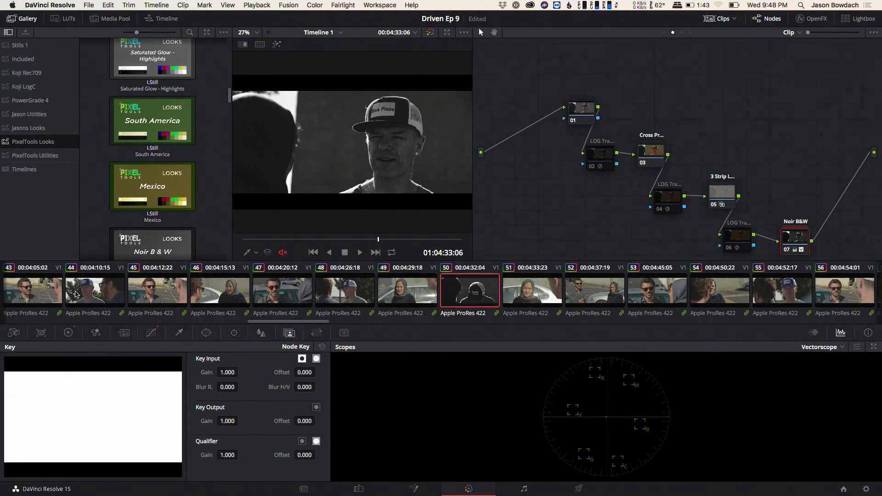
Qualify the Noir B&W node by luminance, raising the Low limit to 67.8 while checking the matte with Highlight
click(179, 332)
drag(76, 477, 121, 478)
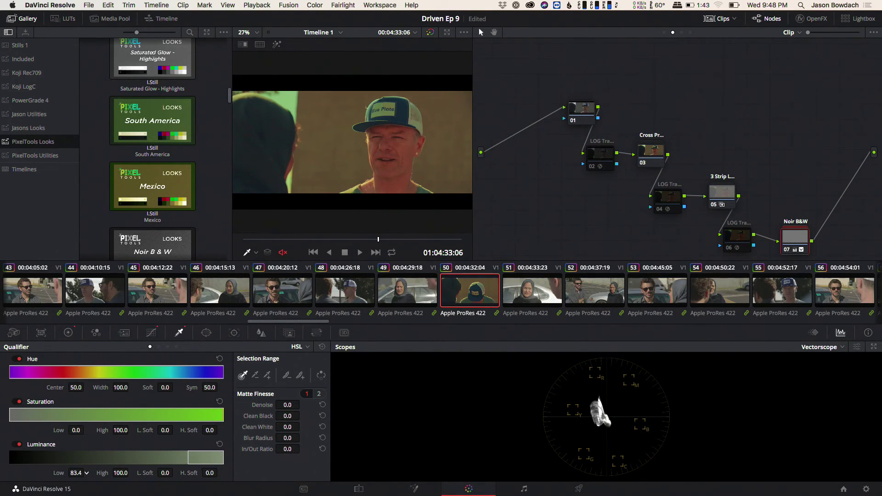
key(shift+h)
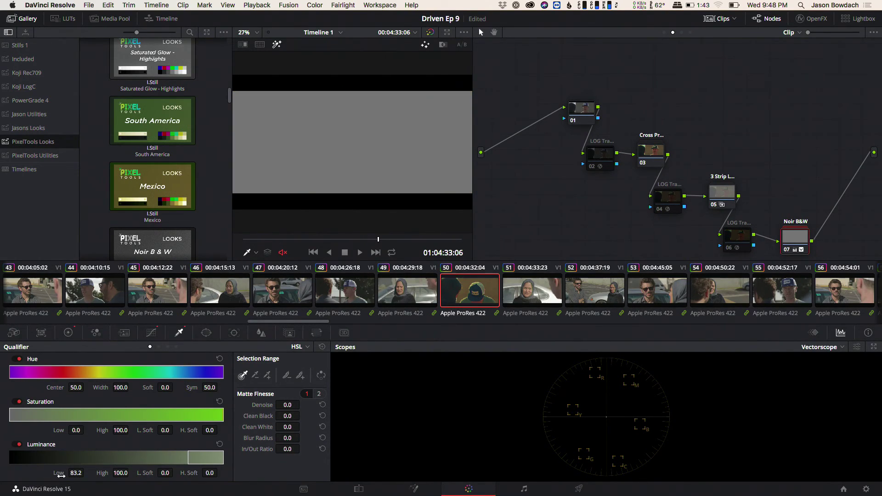
drag(86, 473, 74, 473)
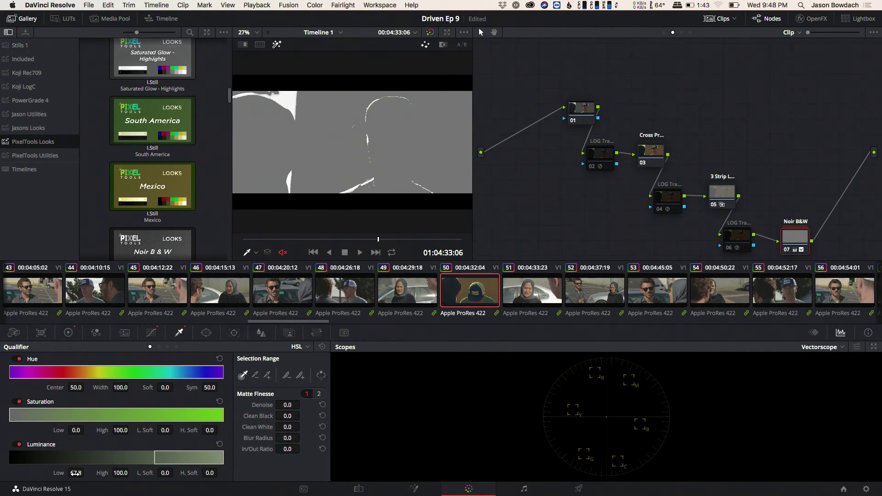
key(shift+h)
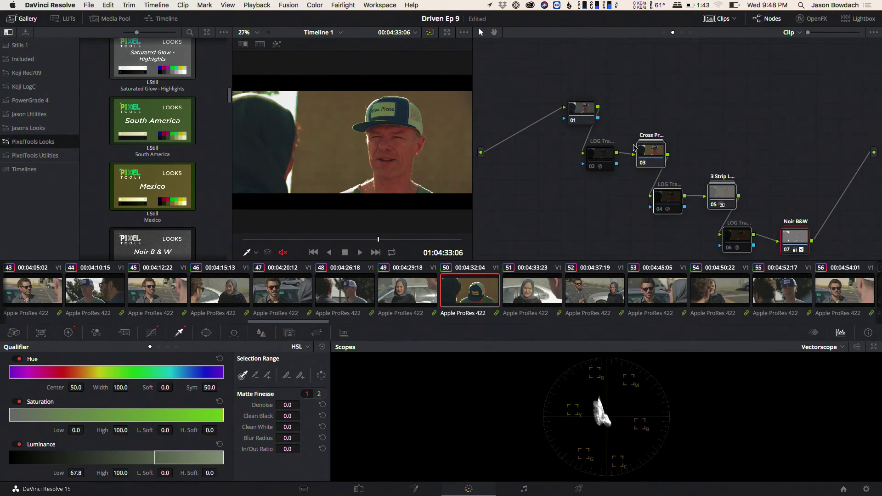
Remove the look nodes after node 02 and append the Cool Push 1 look from the PixelTools Looks album
key(super+z)
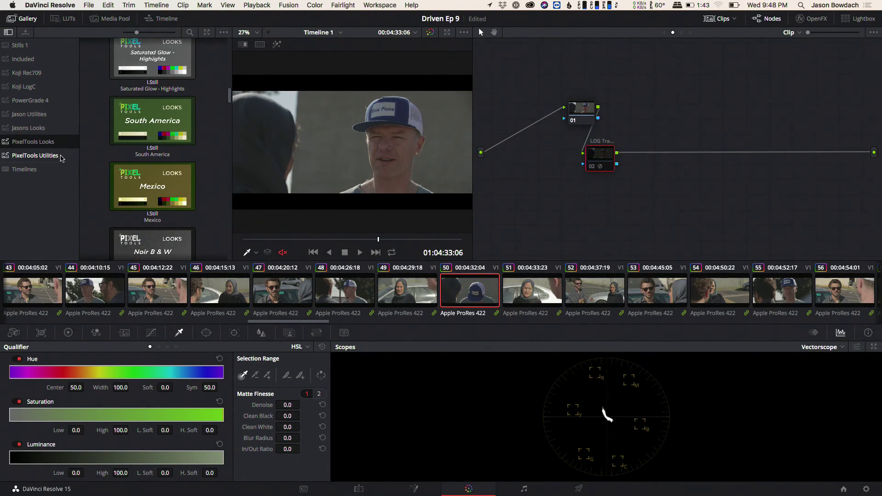
scroll(163, 167, down, 10)
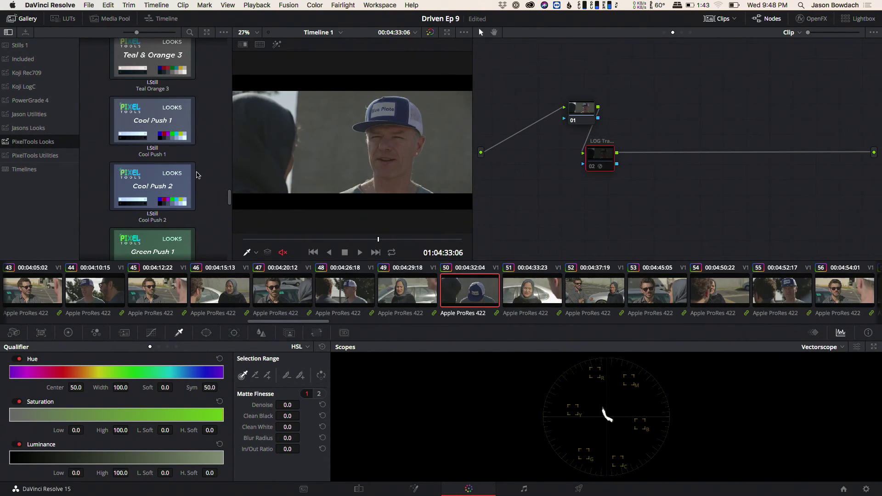
drag(166, 133, 625, 160)
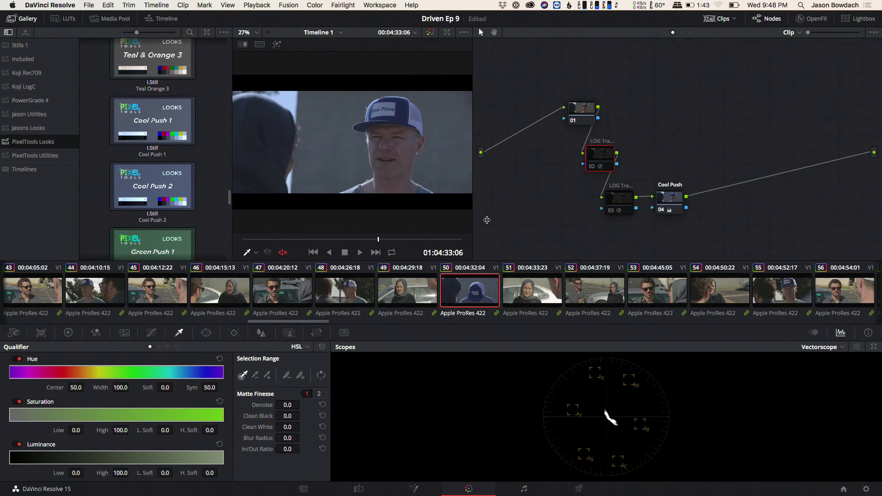
Append the Cool Shadows & Warm Highlights look after the Cool Push node
scroll(147, 214, up, 5)
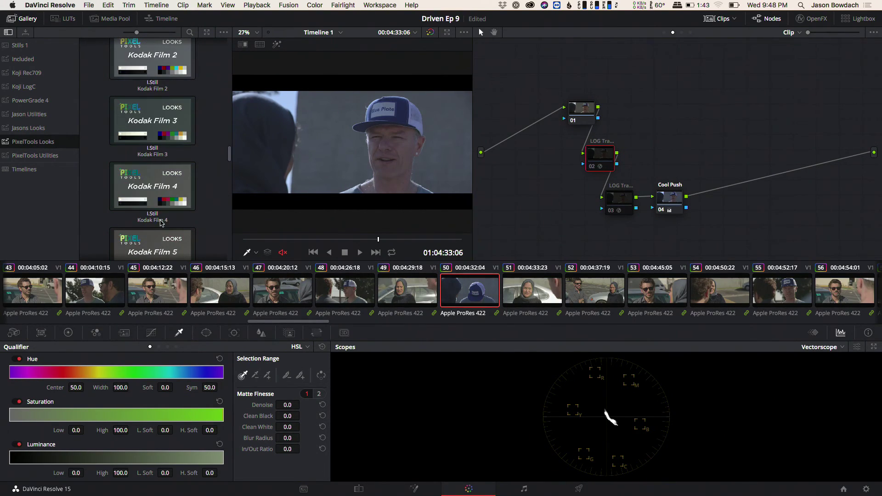
scroll(185, 227, down, 8)
scroll(186, 228, down, 4)
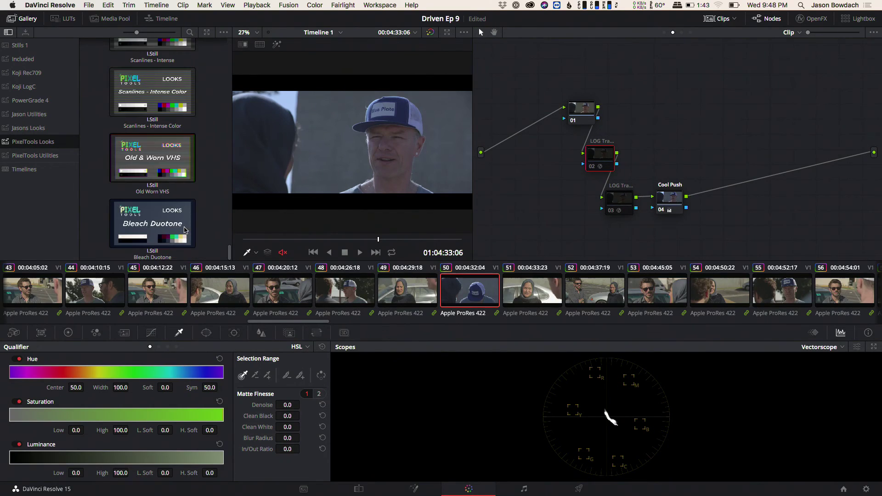
scroll(204, 224, up, 15)
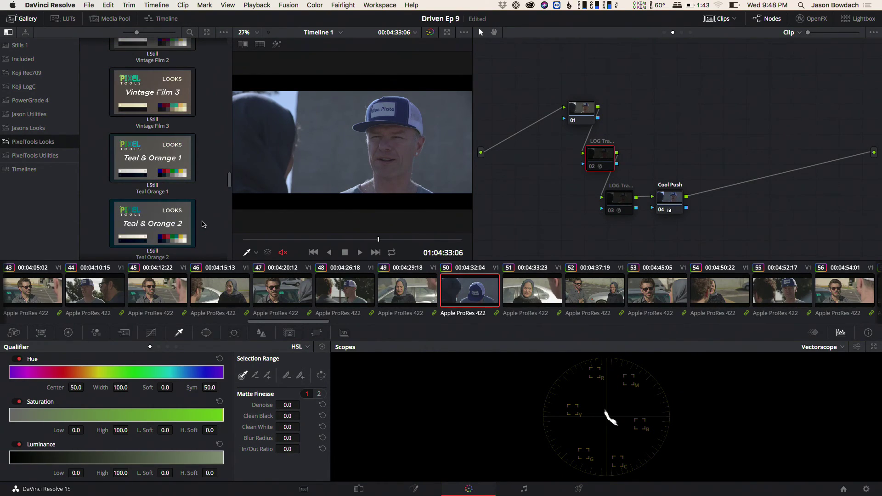
scroll(207, 217, up, 10)
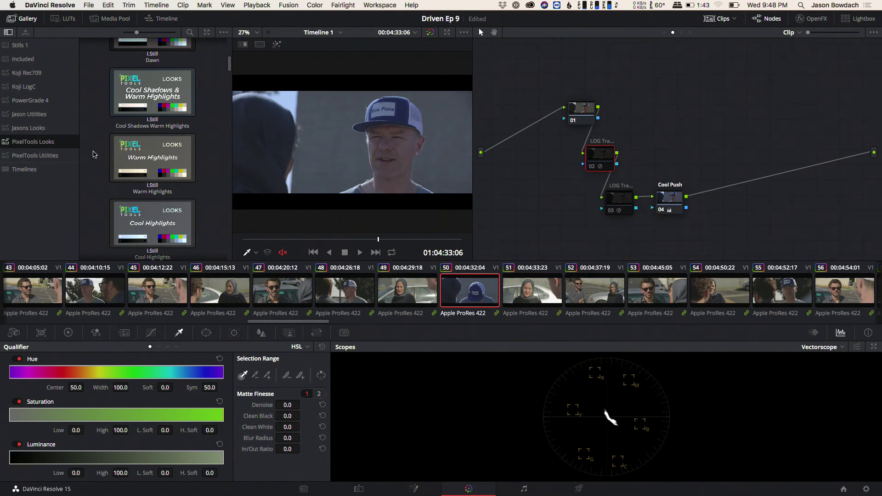
drag(154, 104, 735, 187)
Append the Vignette - 2.35 - Intense still from the PixelTools Utilities album after node 05
click(46, 155)
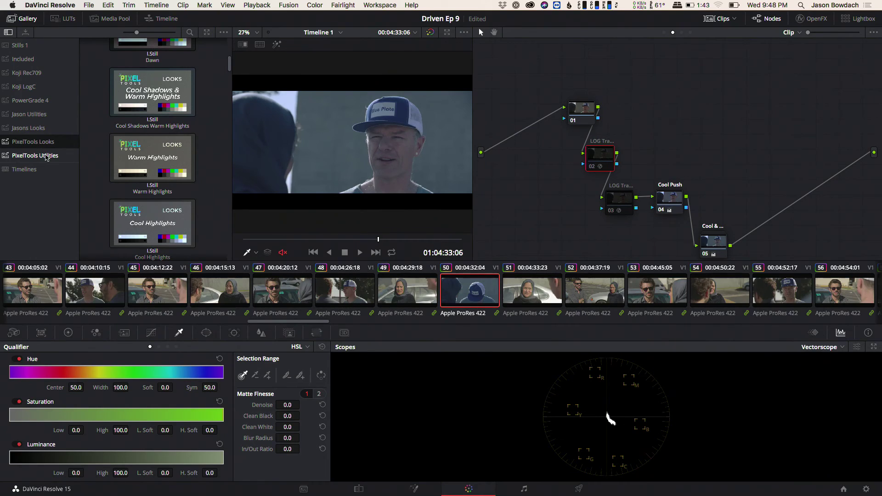
scroll(186, 187, down, 5)
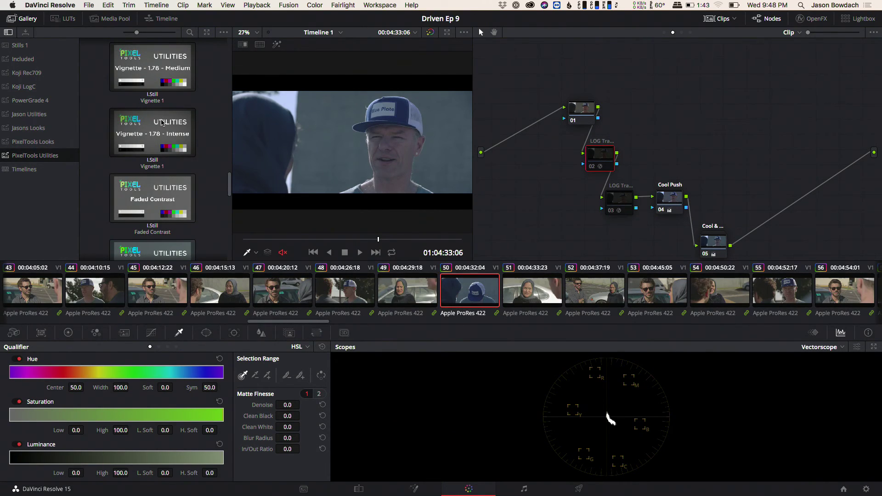
drag(168, 127, 198, 133)
scroll(198, 133, down, 3)
drag(160, 188, 766, 223)
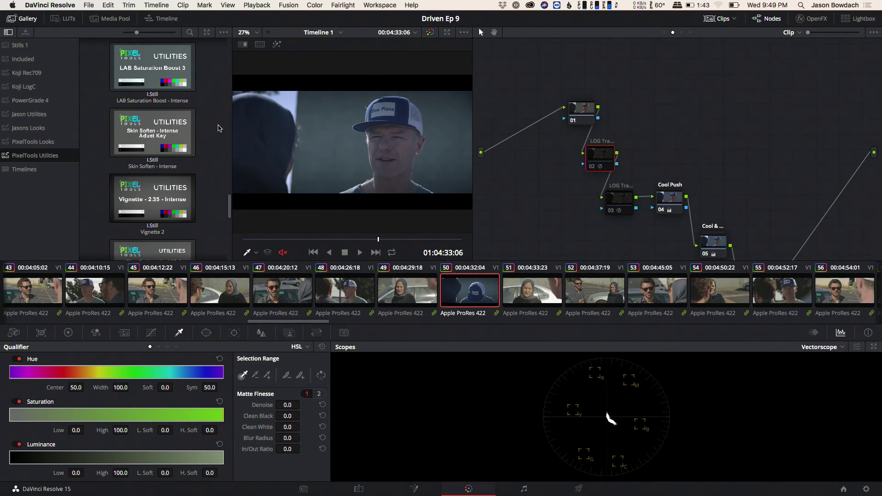
Clean up the node graph and set the vignette node's Key Output gain to 0.465
scroll(177, 178, down, 3)
scroll(771, 210, down, 1)
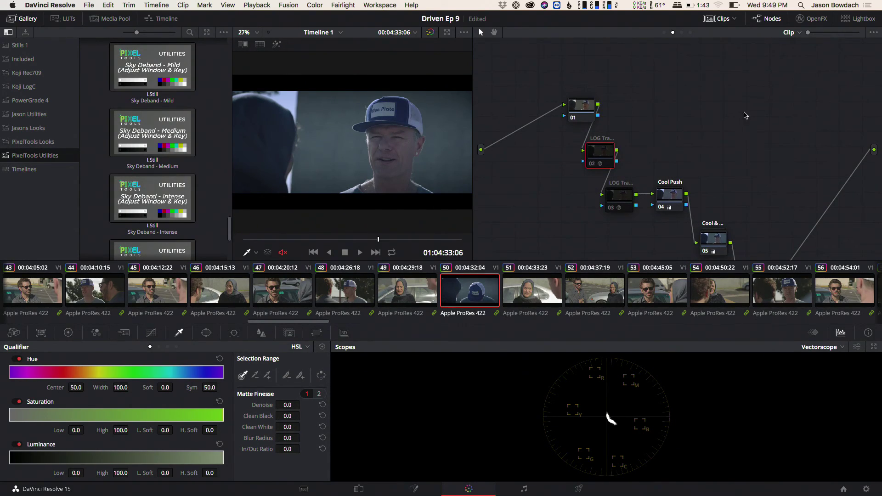
right_click(730, 158)
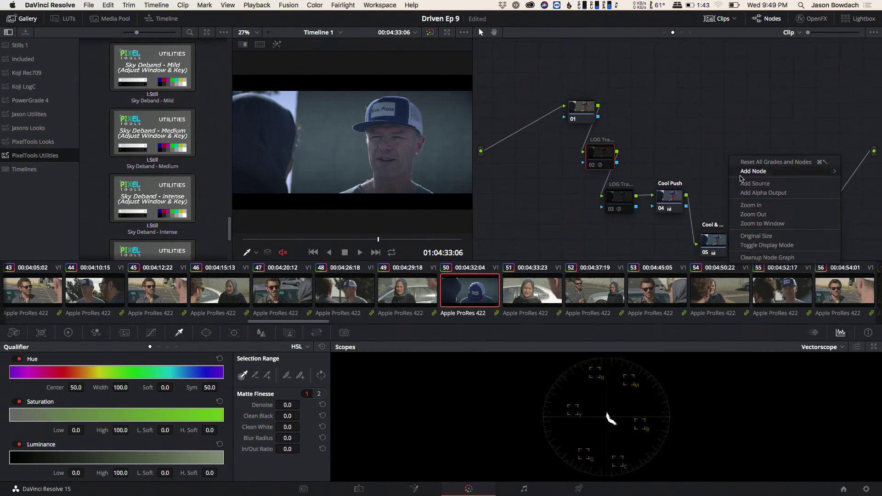
click(756, 258)
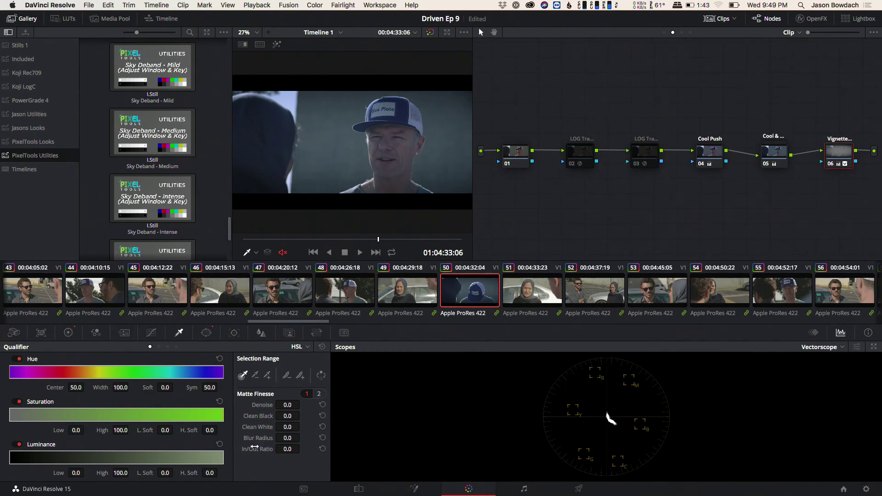
click(289, 333)
drag(241, 421, 245, 285)
Append the Faded Shadows 2 utility after the vignette node and bring up the node graph's options
scroll(200, 219, down, 3)
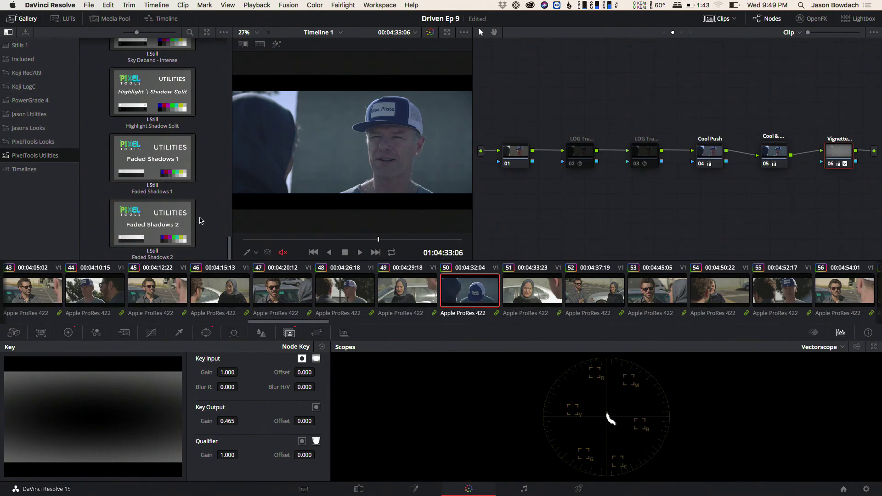
drag(164, 226, 867, 154)
drag(872, 196, 706, 196)
right_click(705, 196)
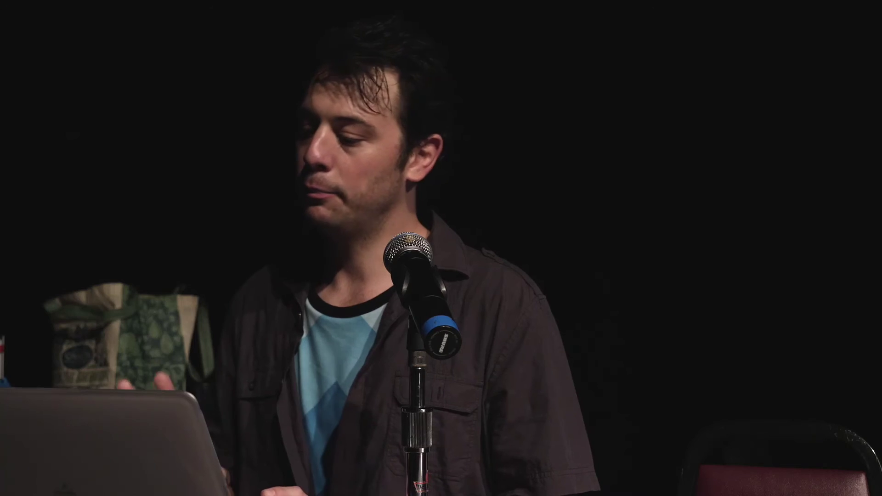